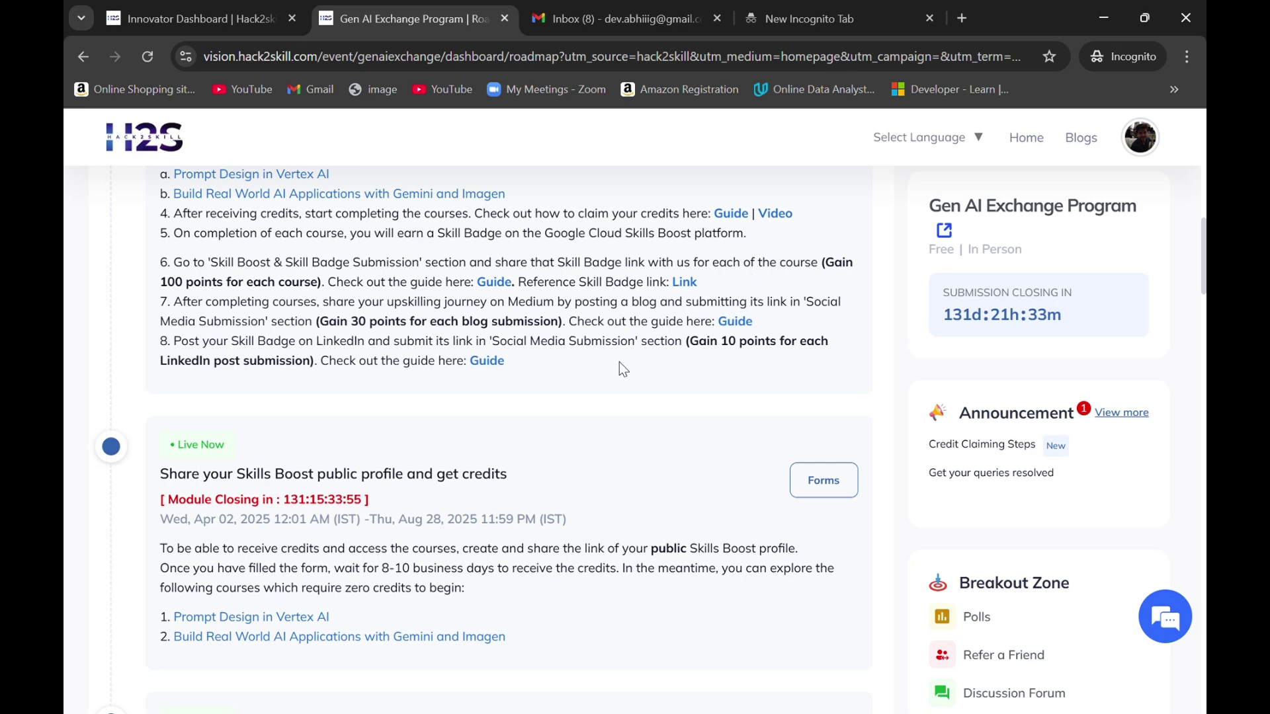
Step: Open the Forms for the 'Share your Skills Boost public profile' module and highlight its credits paragraph
scroll(619, 362, up, 15)
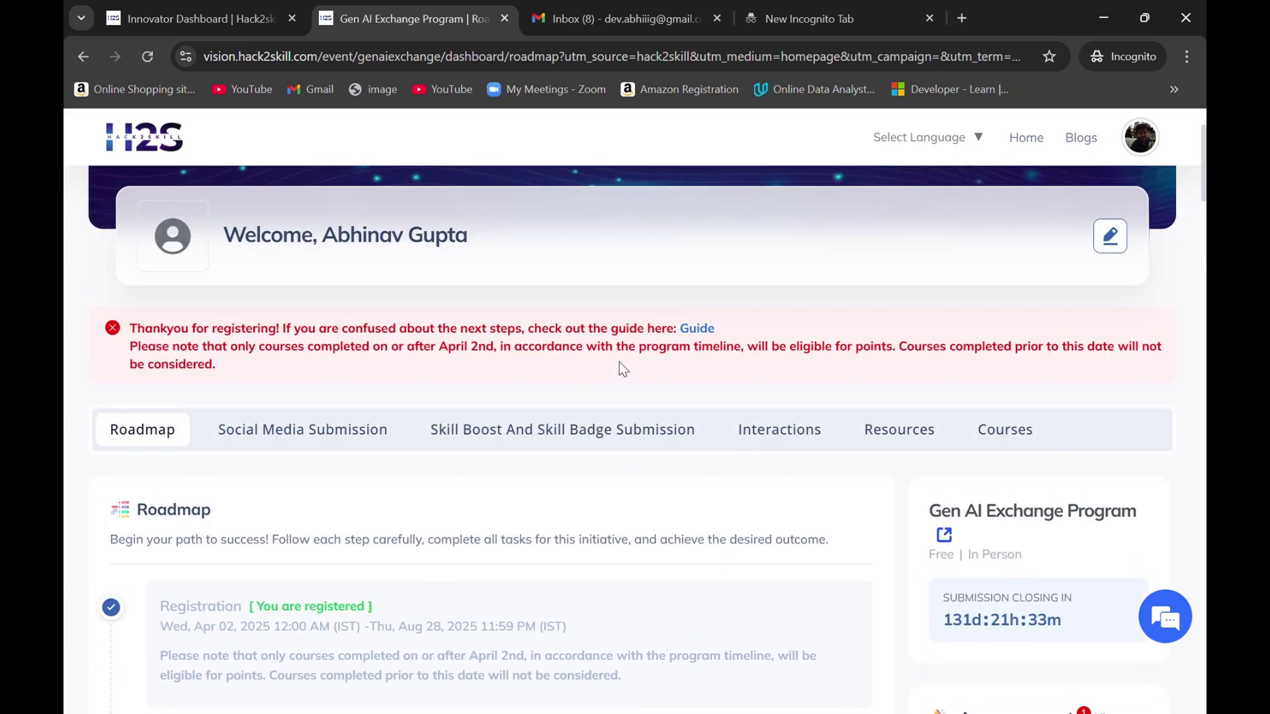
scroll(619, 362, down, 12)
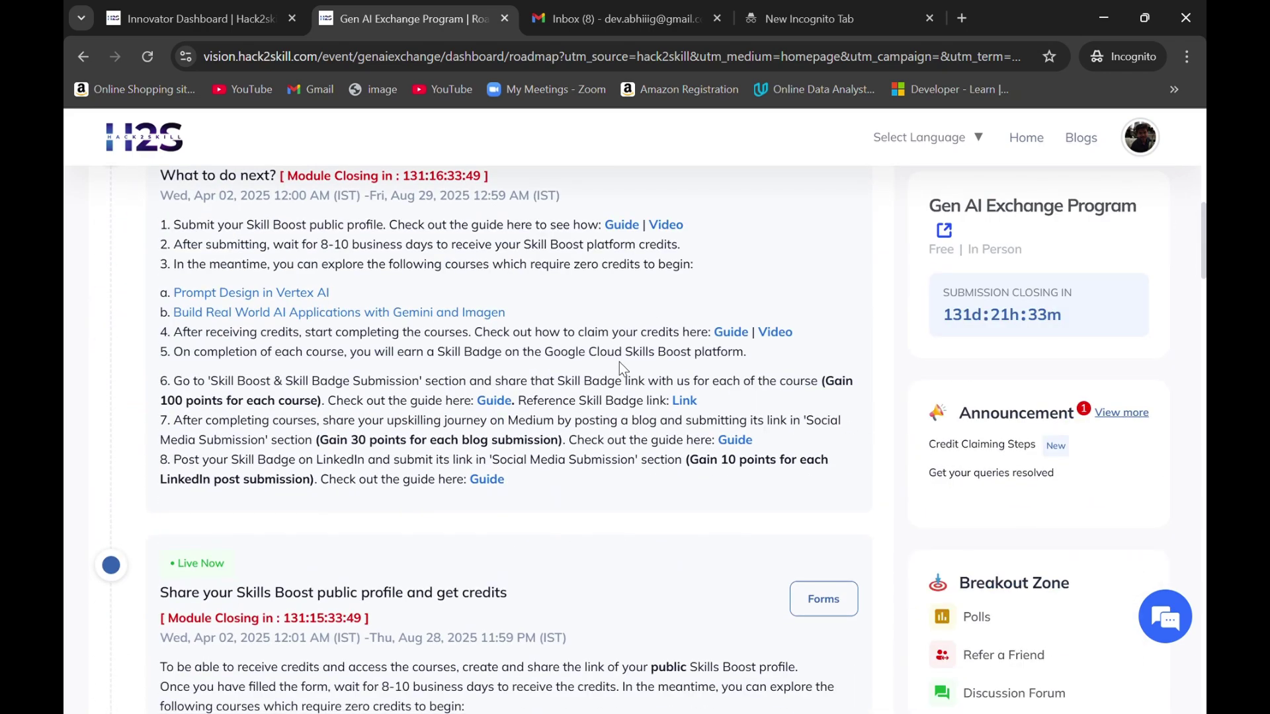
scroll(629, 372, down, 2)
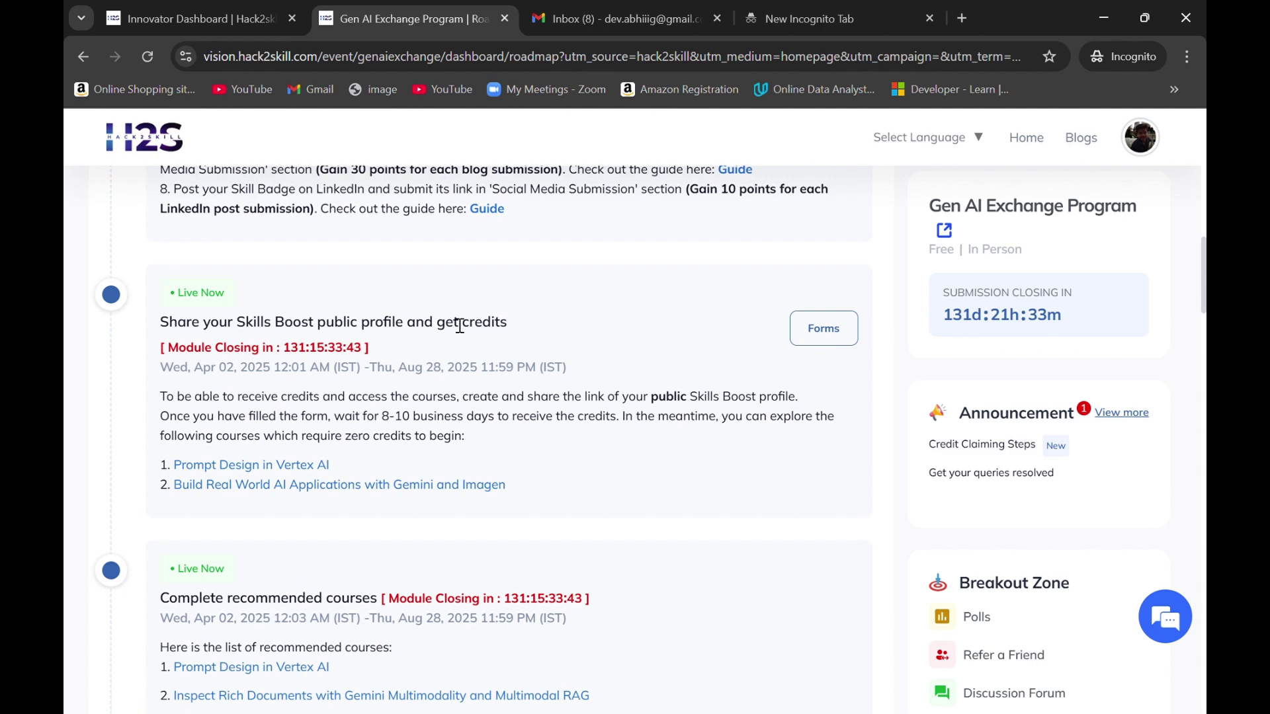
click(832, 331)
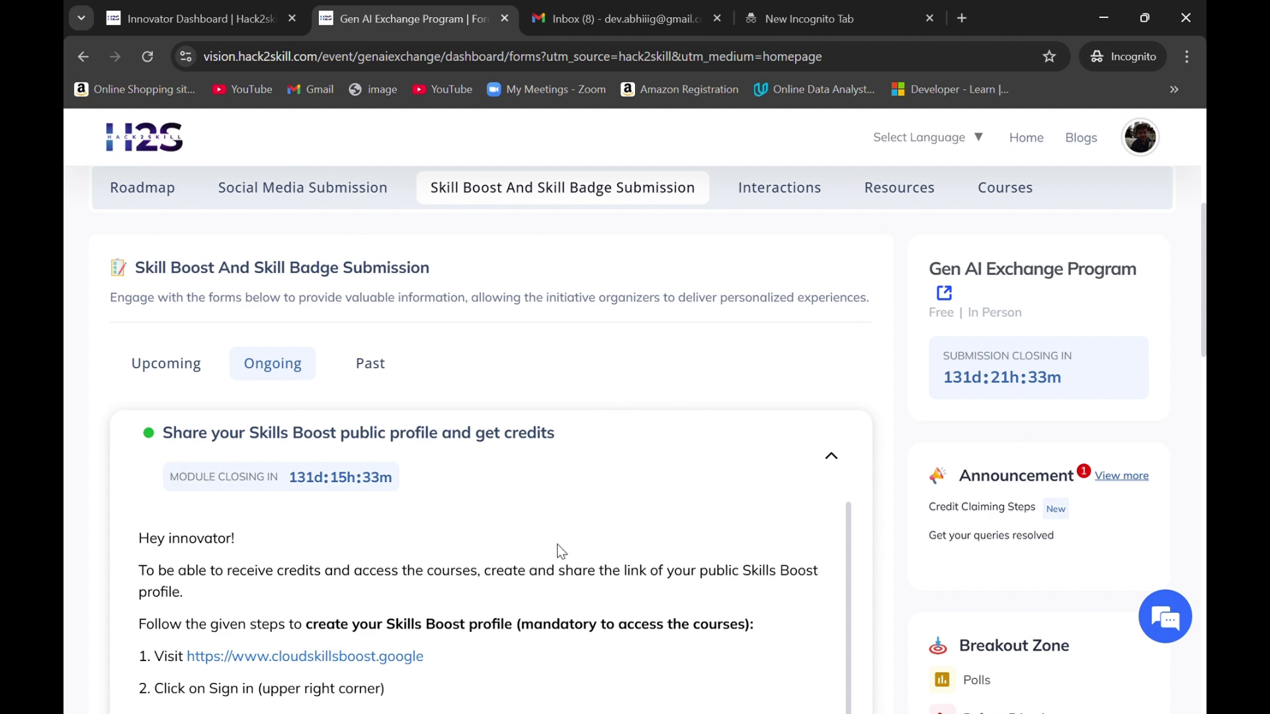
drag(140, 572, 198, 592)
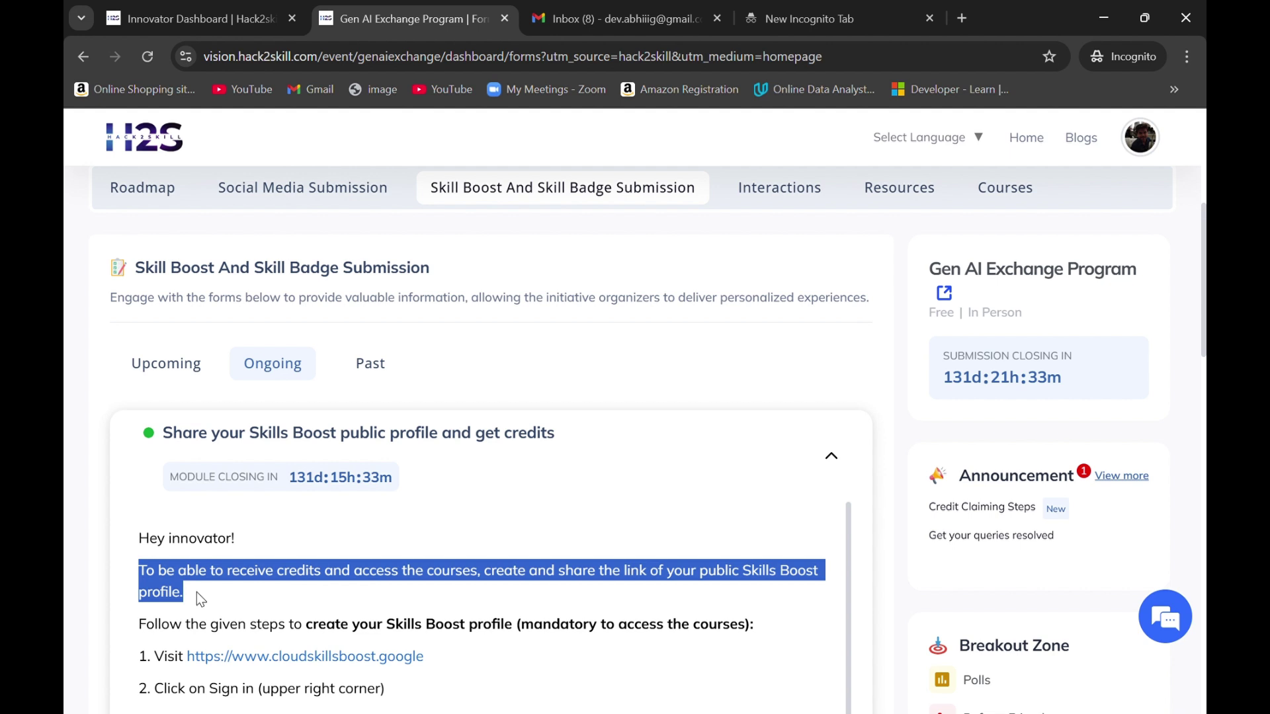
scroll(198, 595, down, 1)
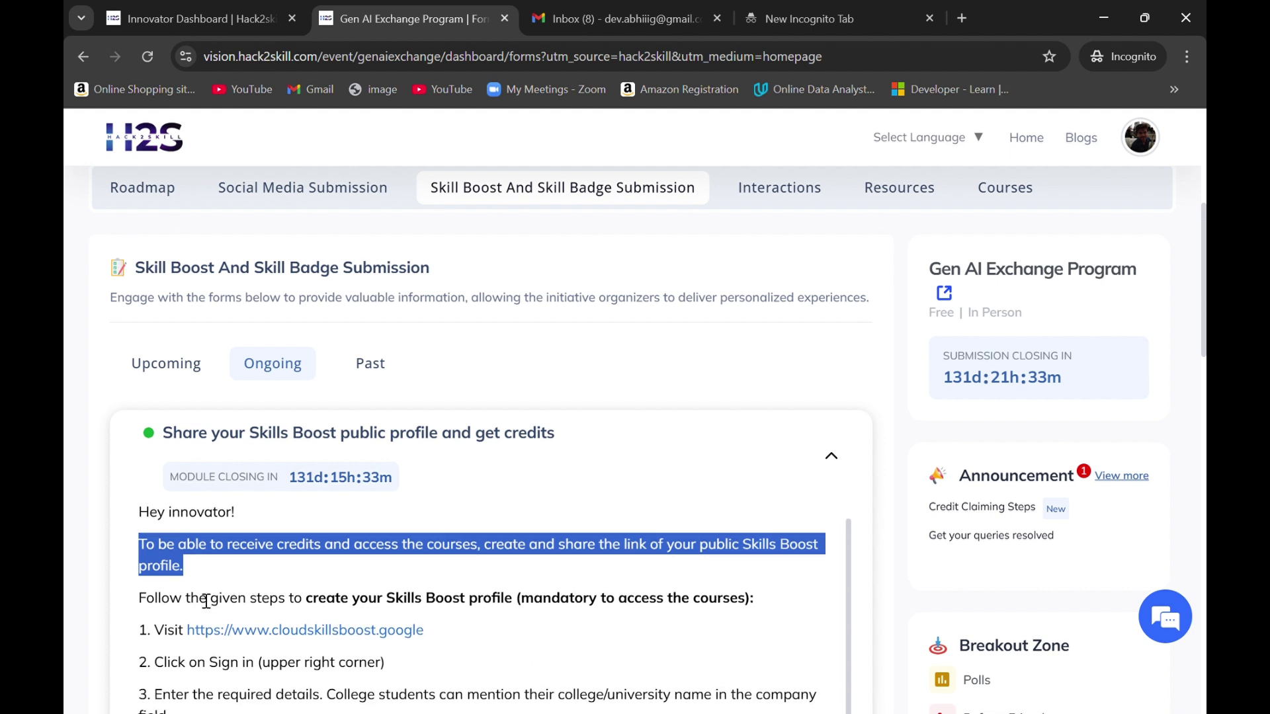
scroll(473, 612, up, 1)
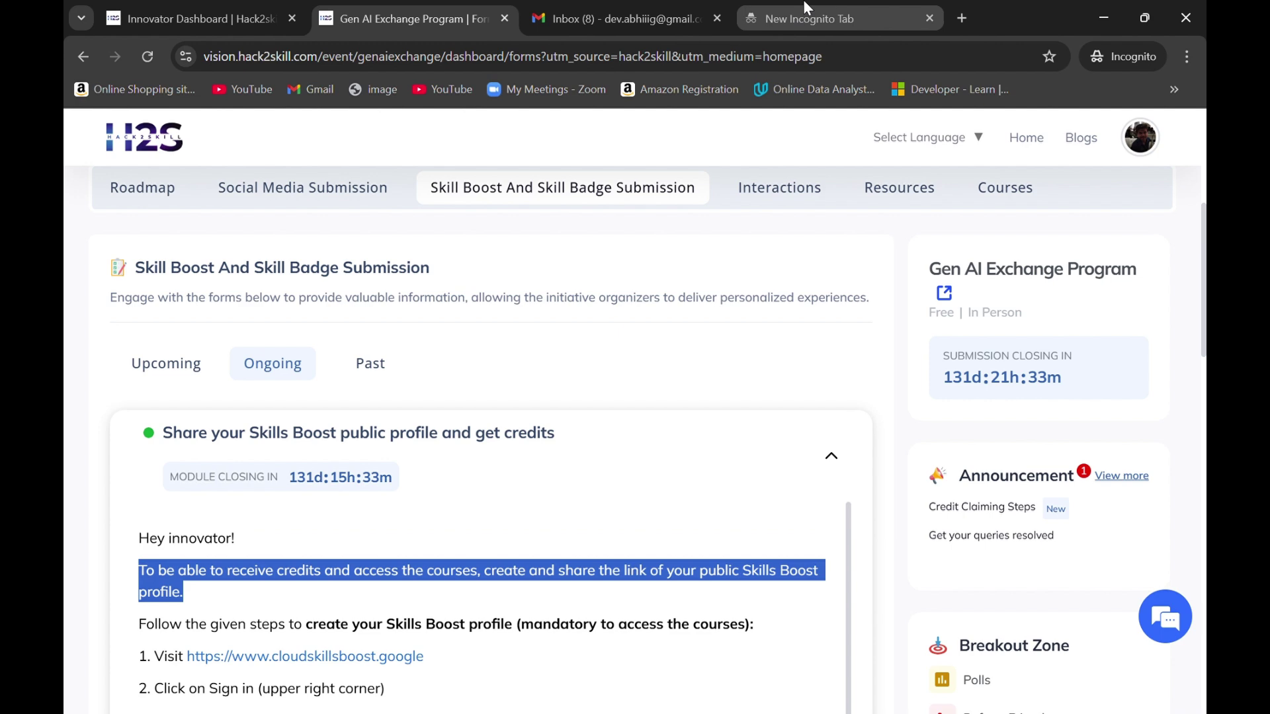
Step: Load the pasted Innovators invitation link in the incognito tab, proceeding past the security warning
click(807, 8)
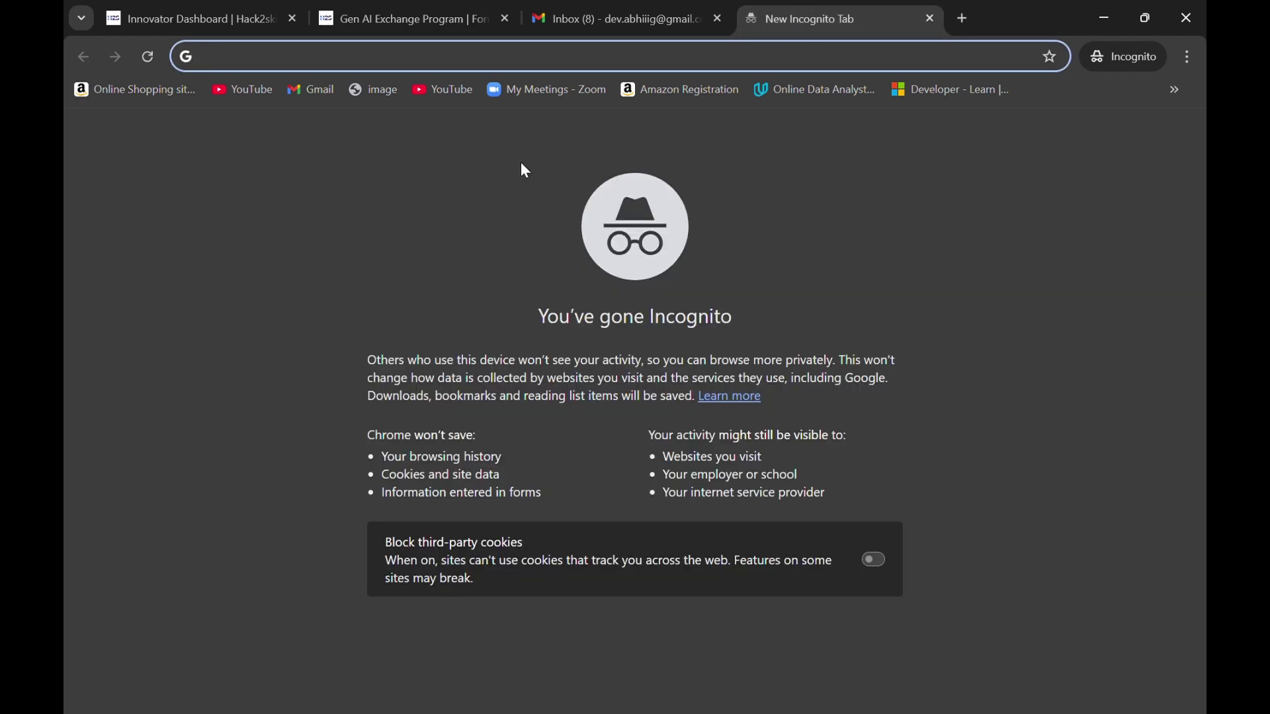
key(ctrl+v)
key(Return)
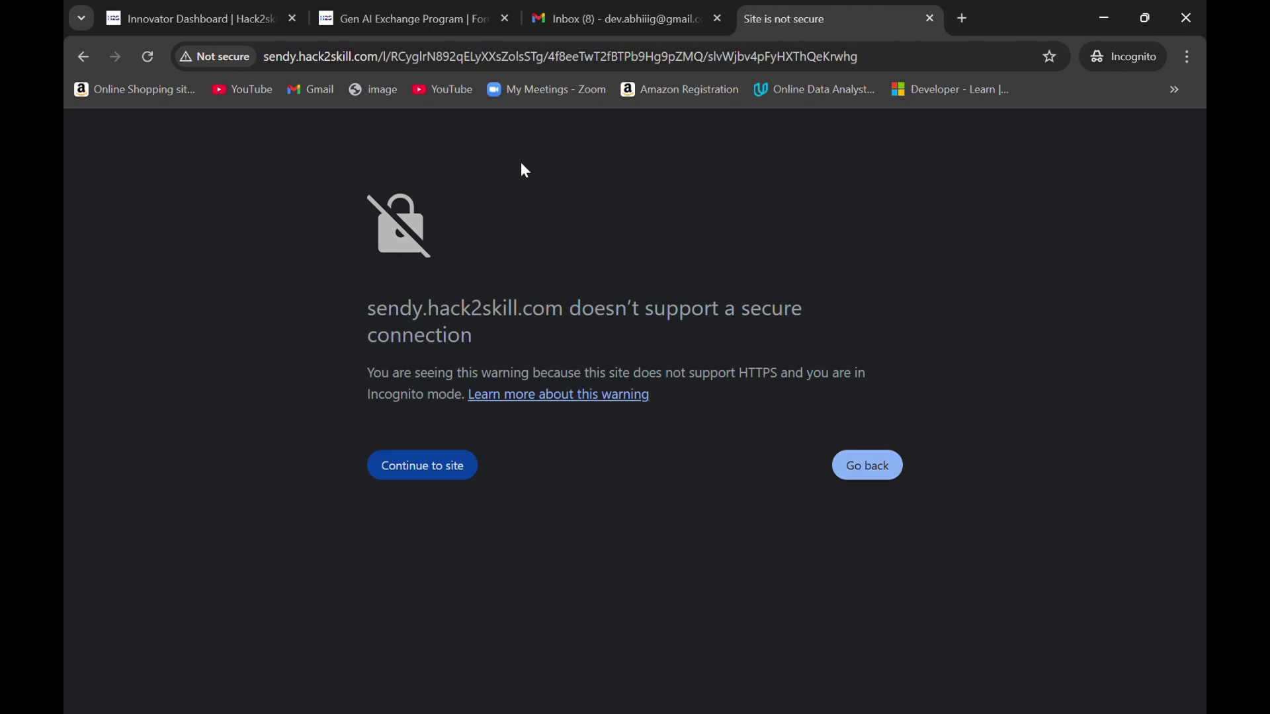
click(427, 479)
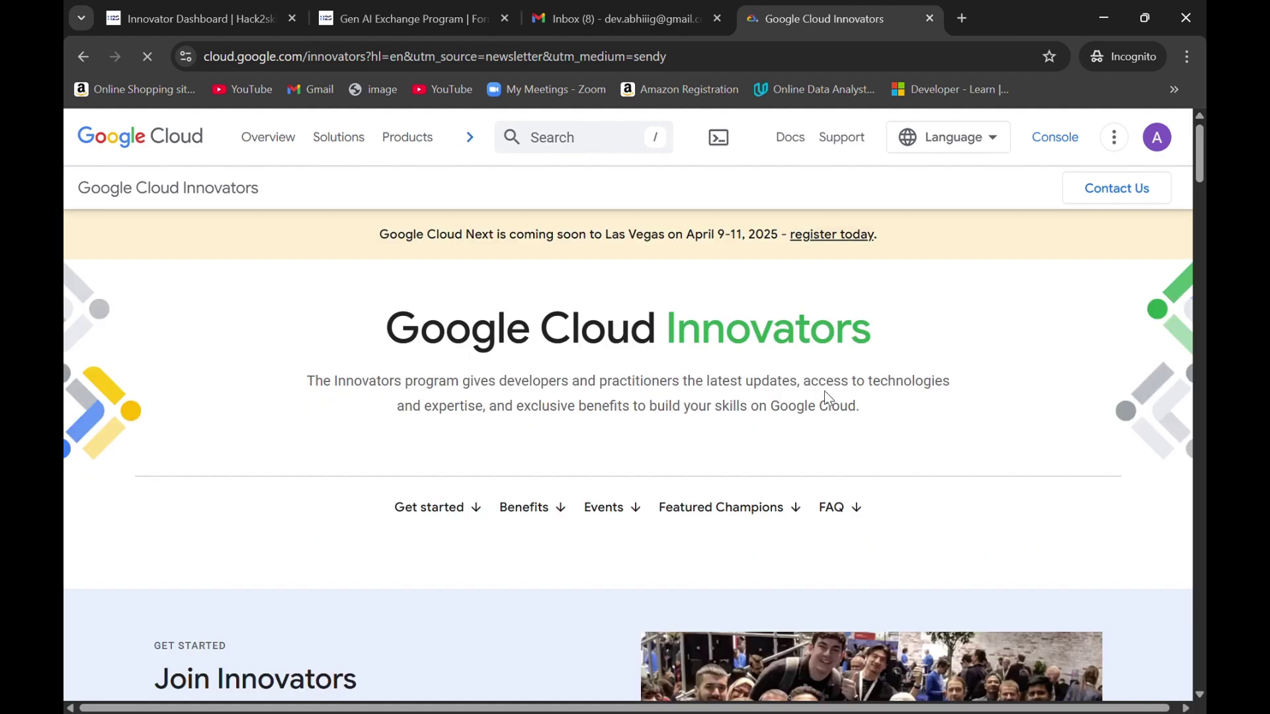
scroll(824, 395, down, 8)
scroll(813, 400, up, 8)
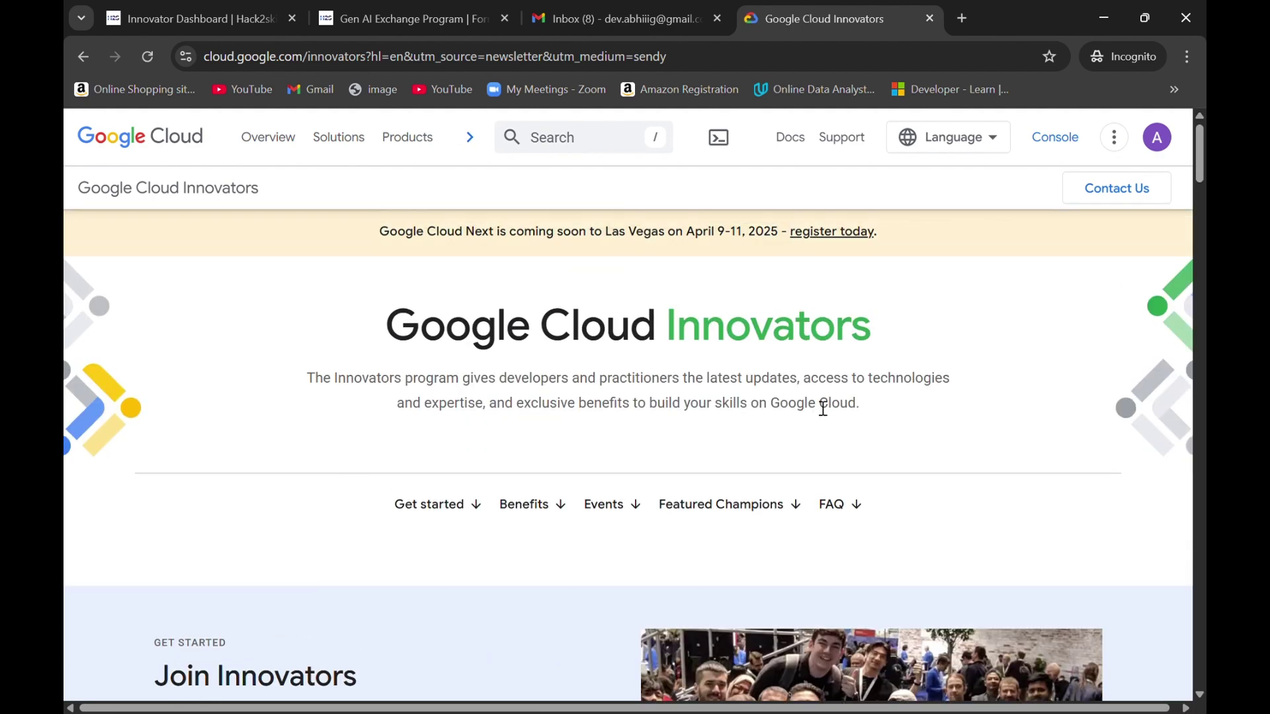
scroll(602, 417, down, 7)
scroll(595, 414, up, 1)
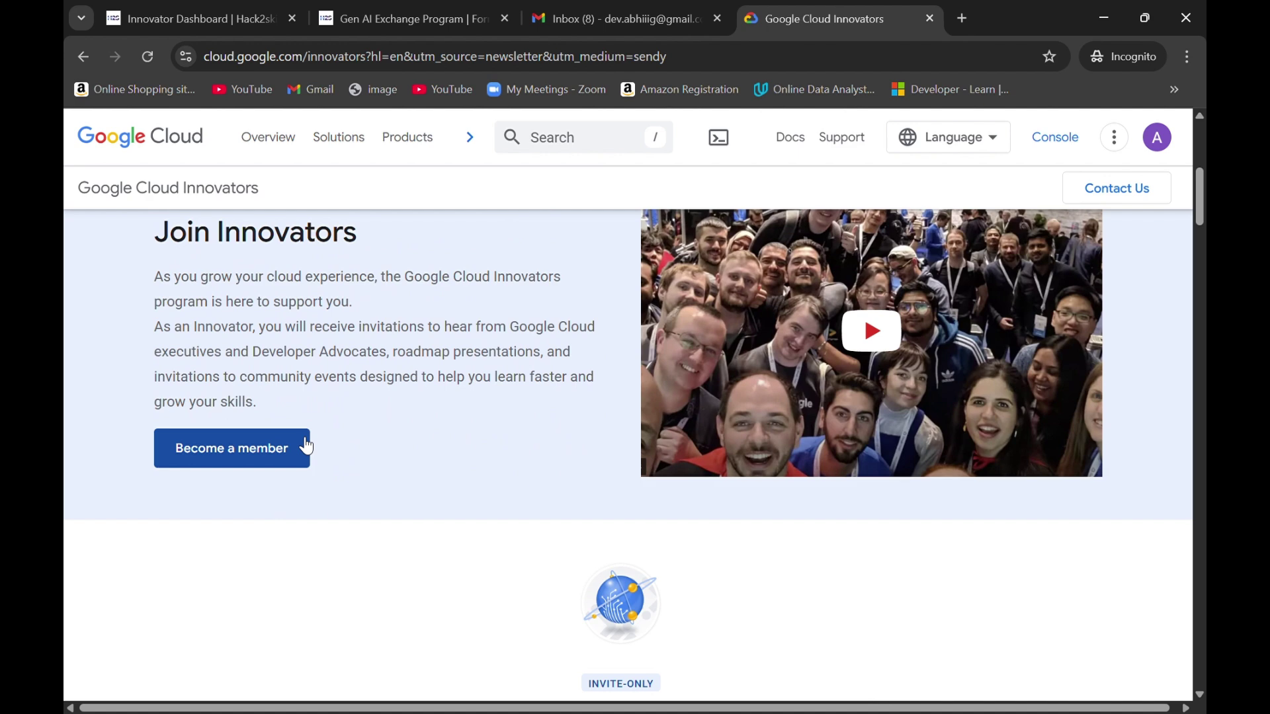
Step: Create a Google Developer Program profile with role Developer and program emails opted in
click(306, 453)
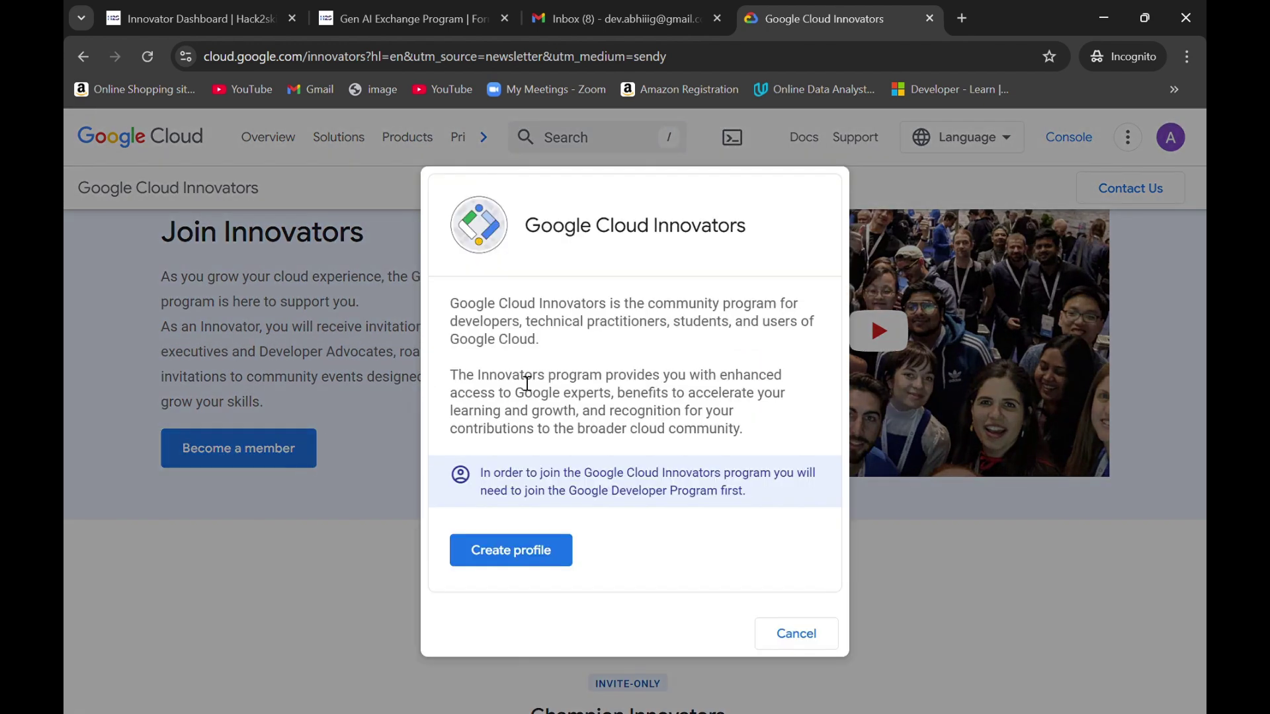
click(548, 553)
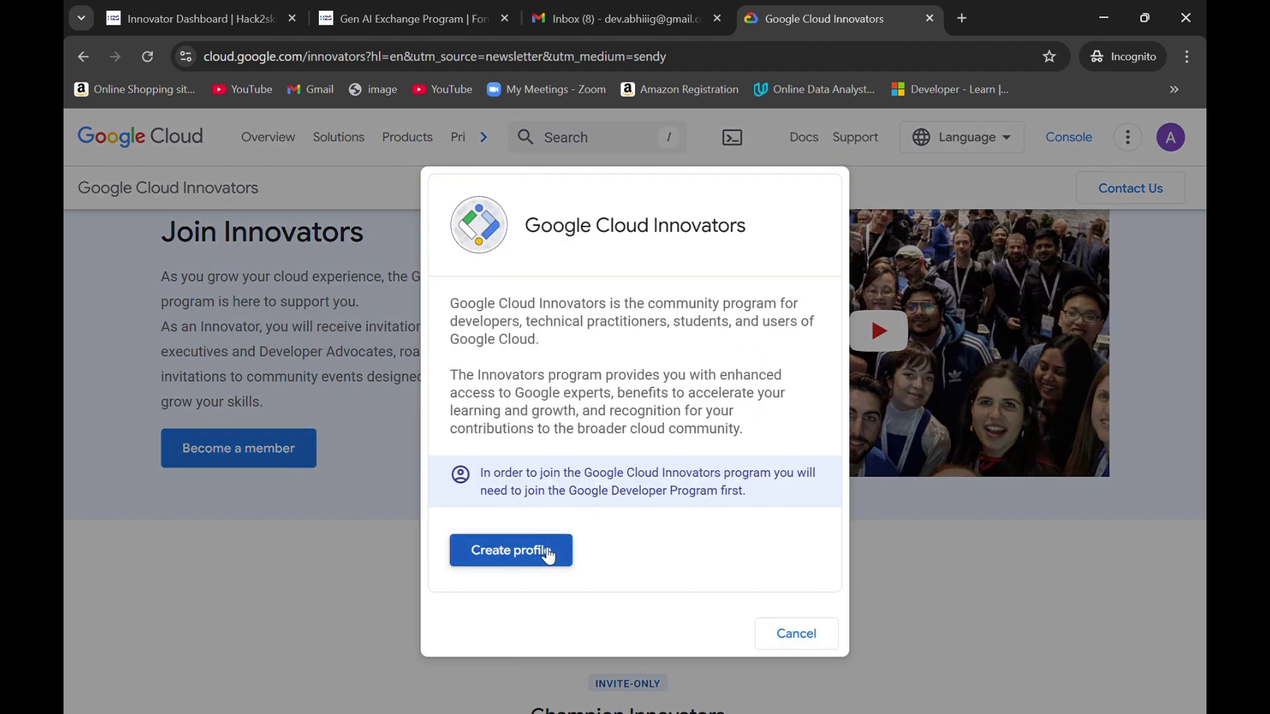
click(728, 261)
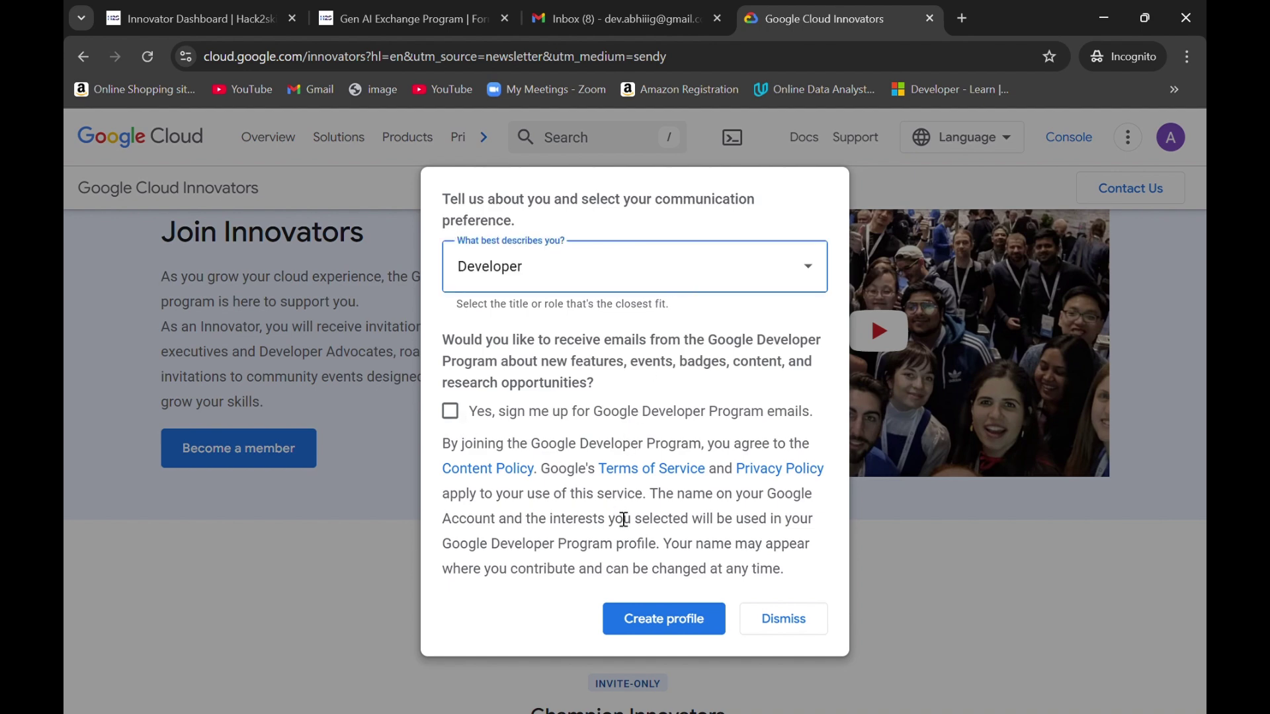
click(464, 414)
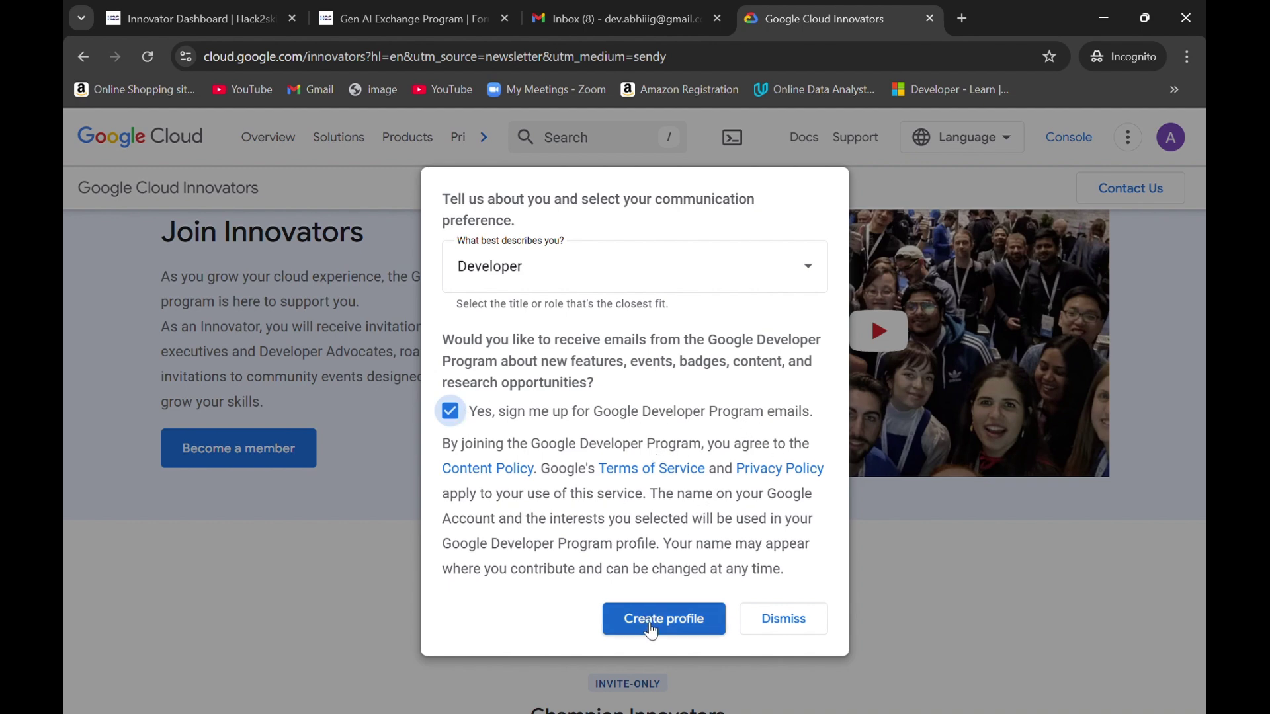
click(451, 412)
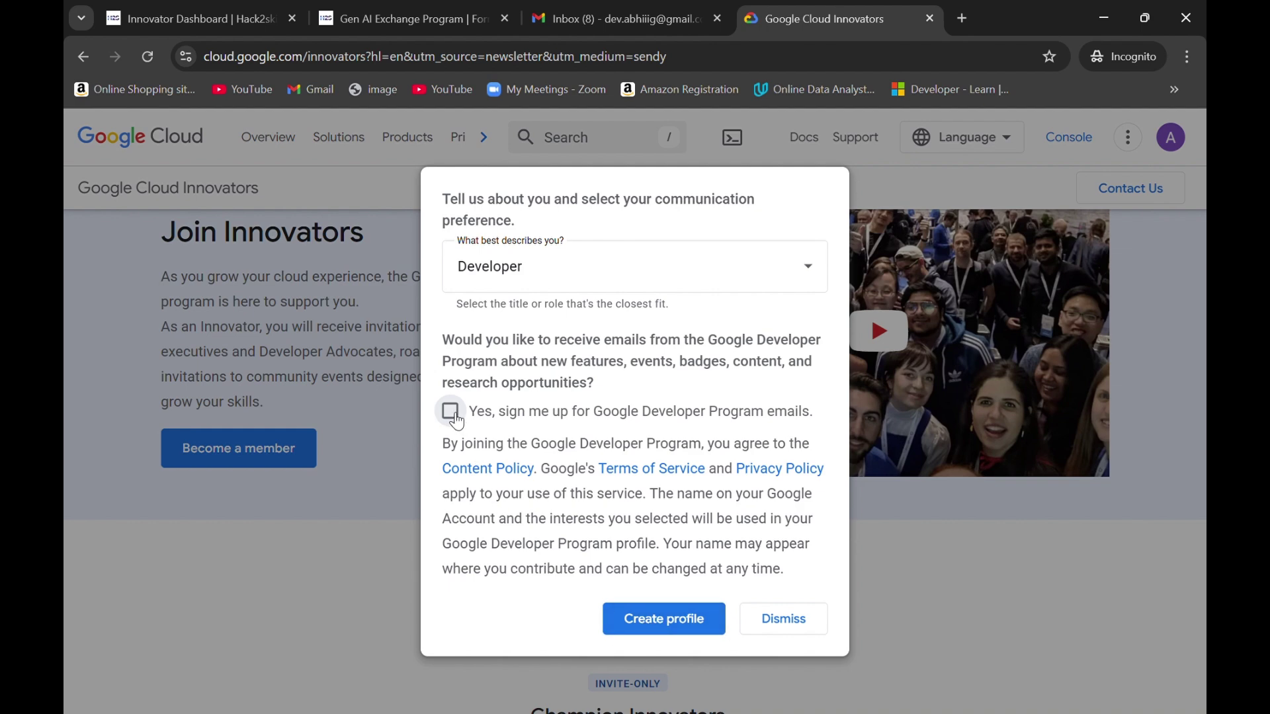
click(450, 412)
click(639, 634)
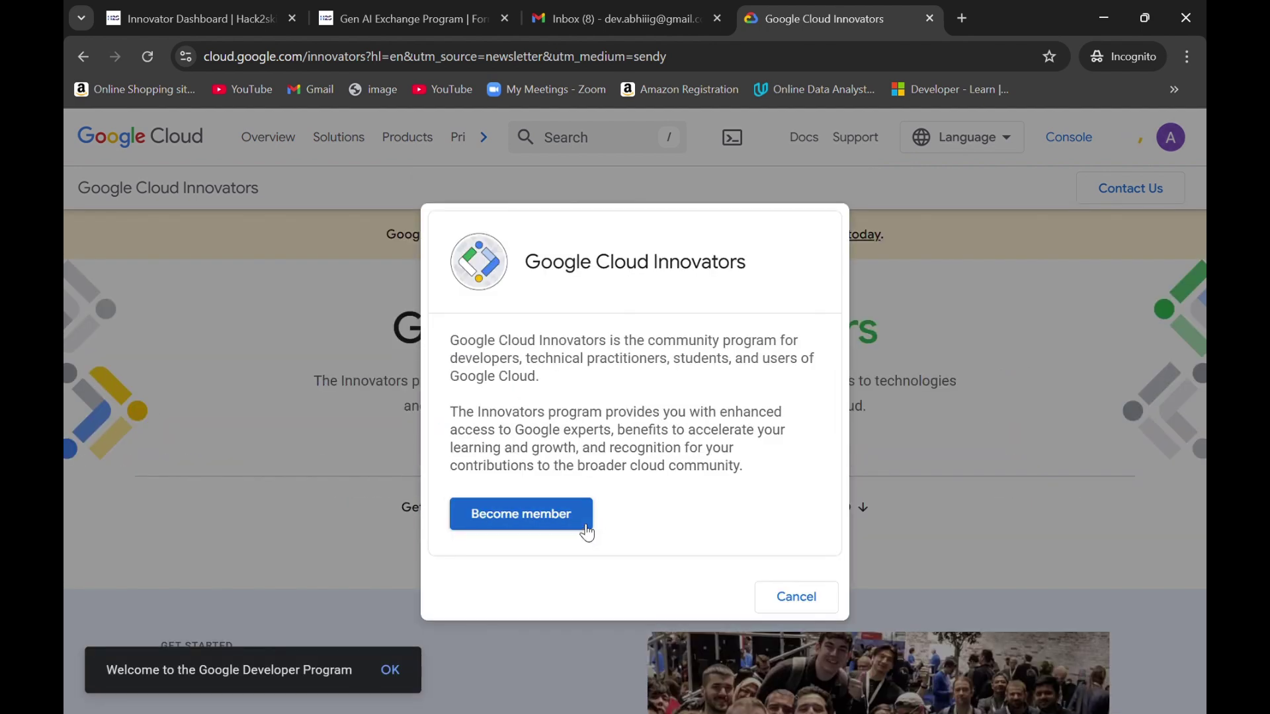
Step: Set experience to Early Career (0 - 5 years) and city to Agra, Uttar Pradesh, India
click(581, 529)
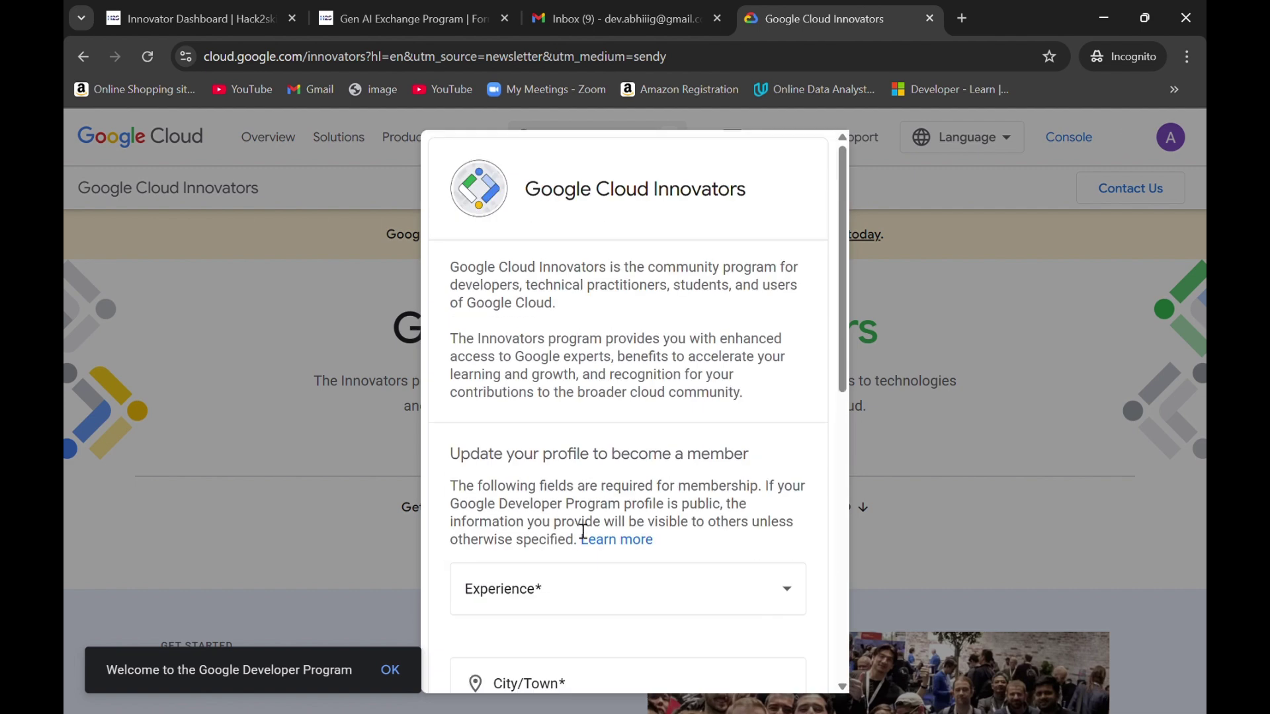
scroll(778, 342, down, 4)
click(778, 342)
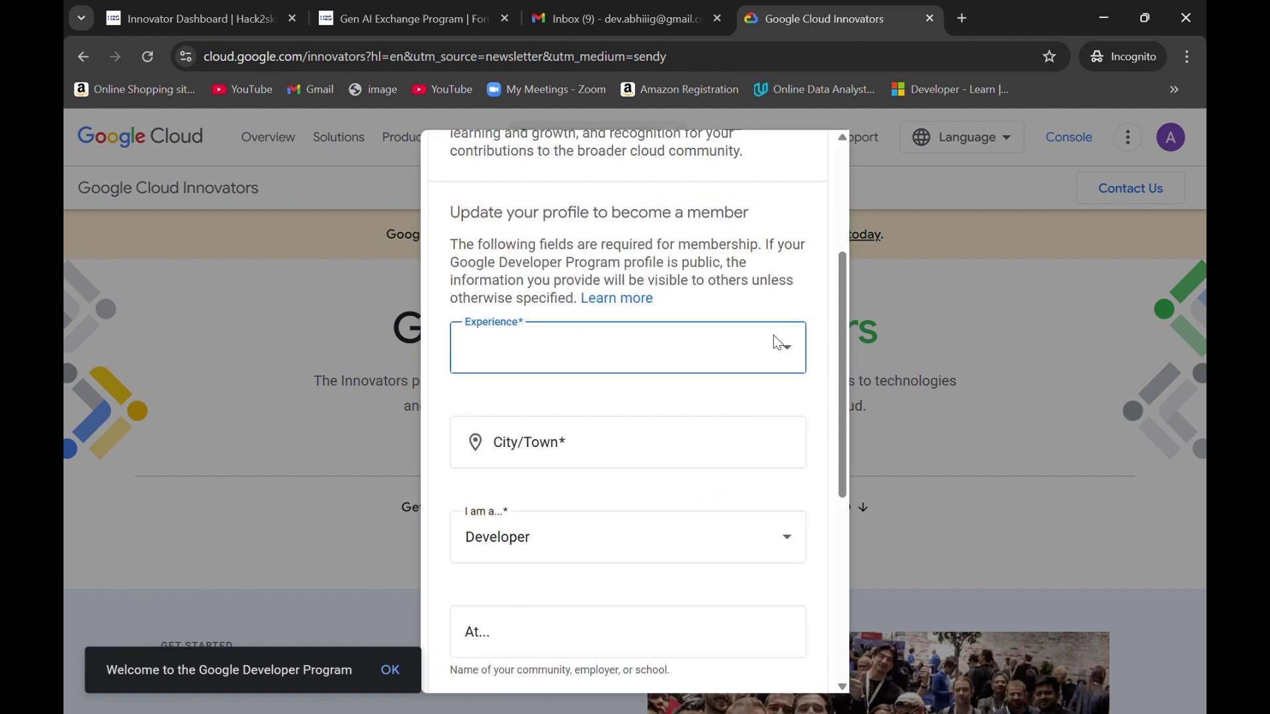
click(700, 408)
click(689, 461)
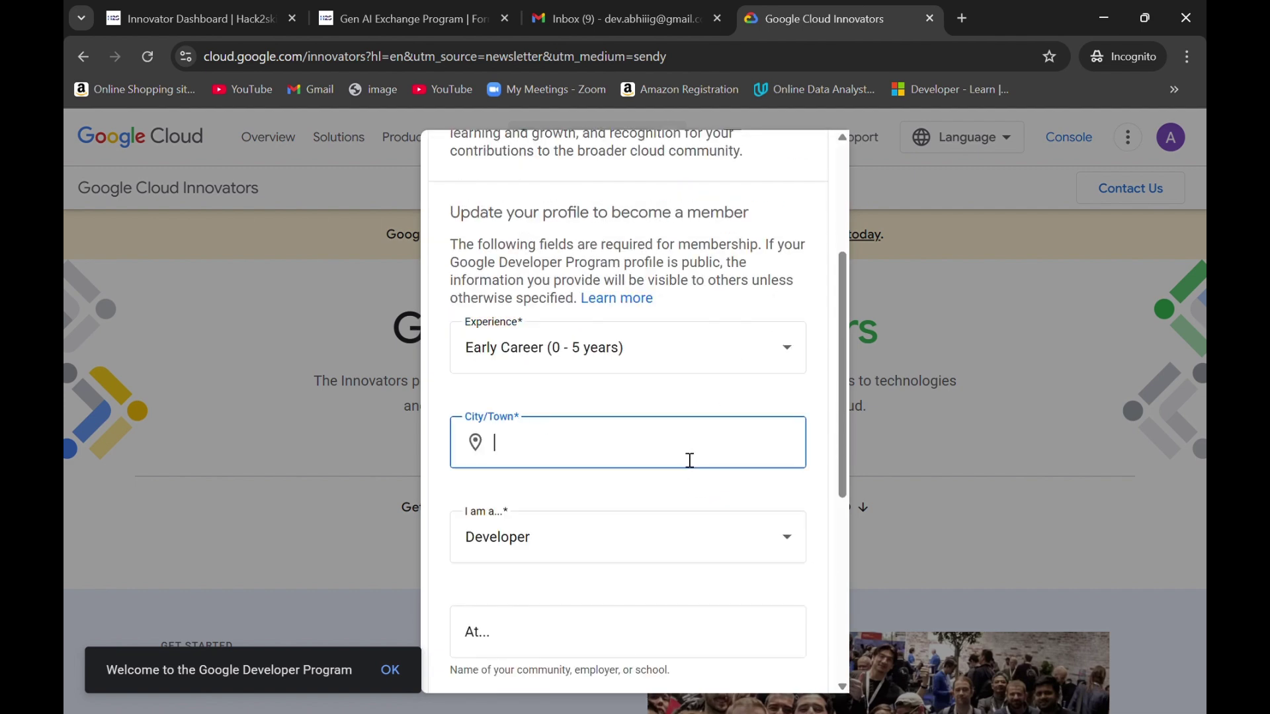
text(Agra)
click(655, 489)
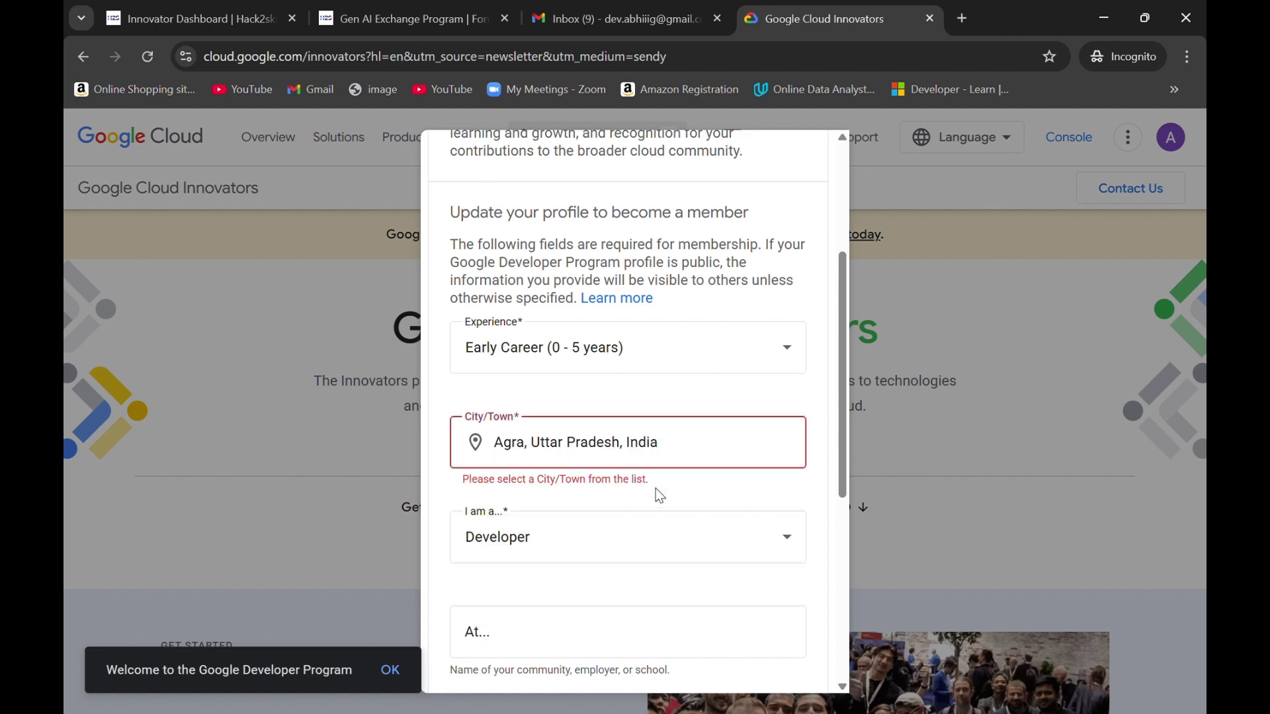
Step: Fill in the community, employer or school field and submit the Innovators membership form
scroll(659, 496, down, 2)
scroll(704, 529, down, 1)
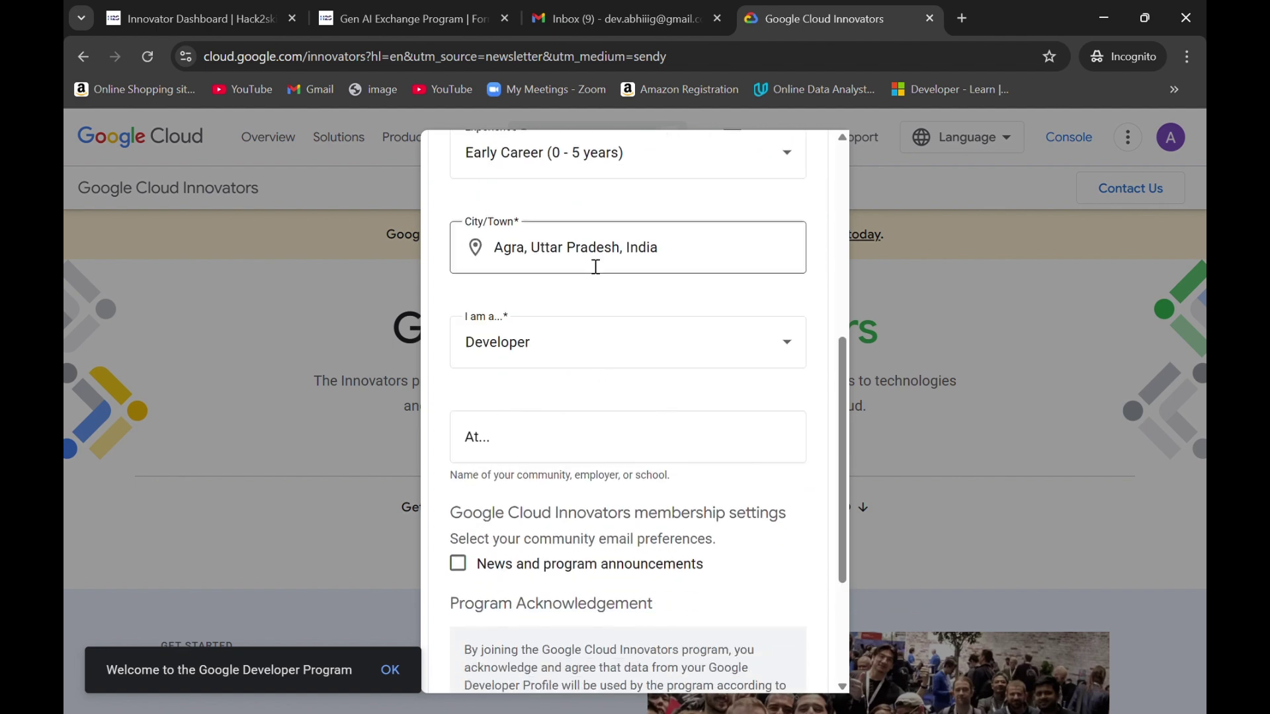
scroll(595, 266, up, 1)
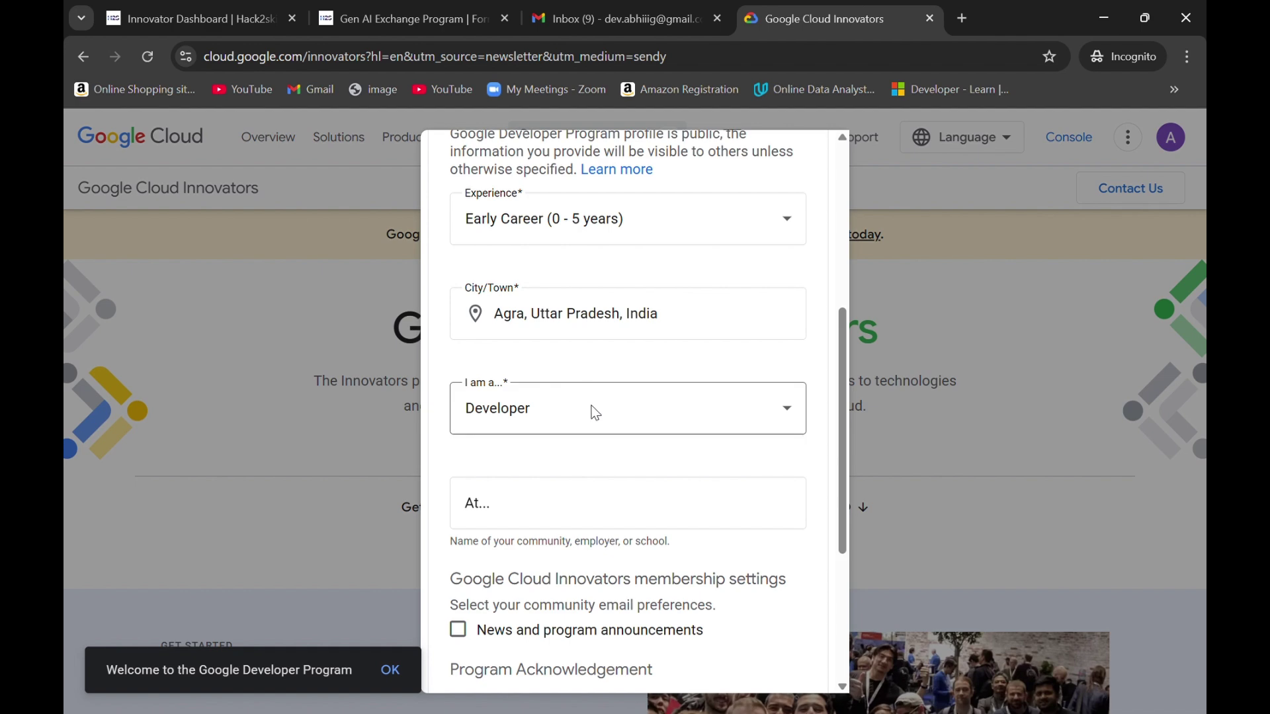
scroll(637, 374, down, 2)
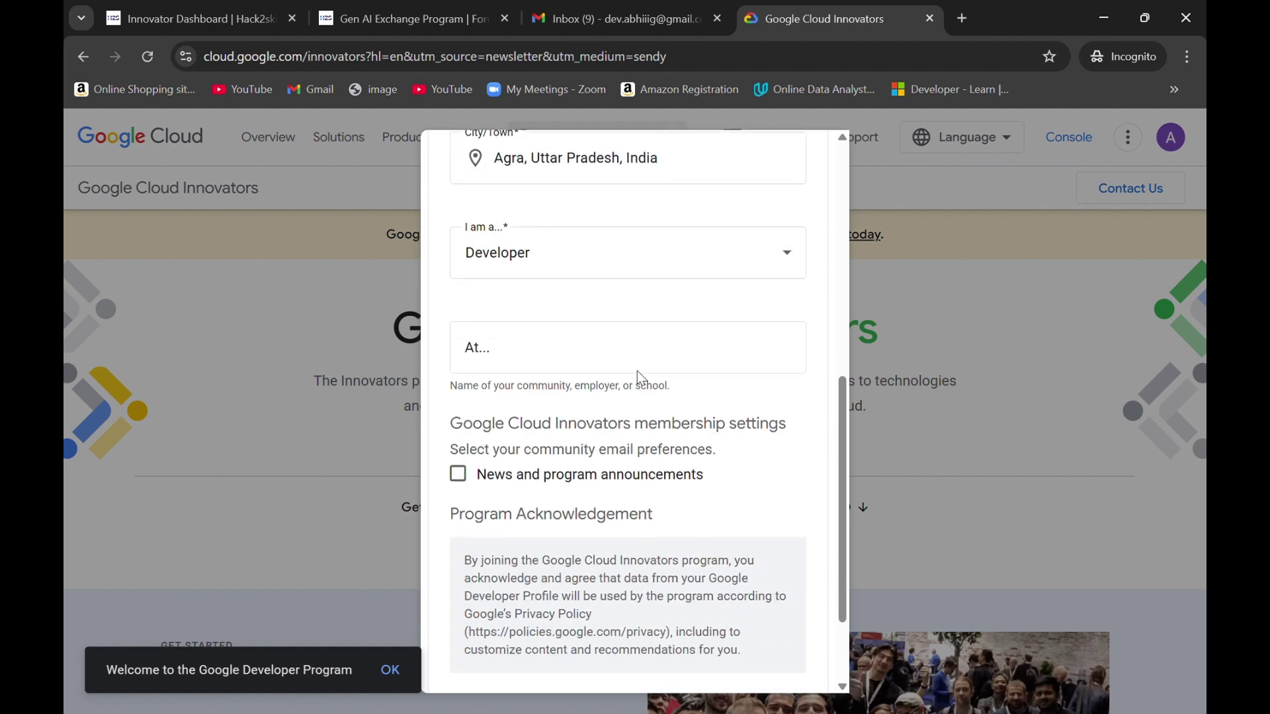
scroll(661, 271, down, 2)
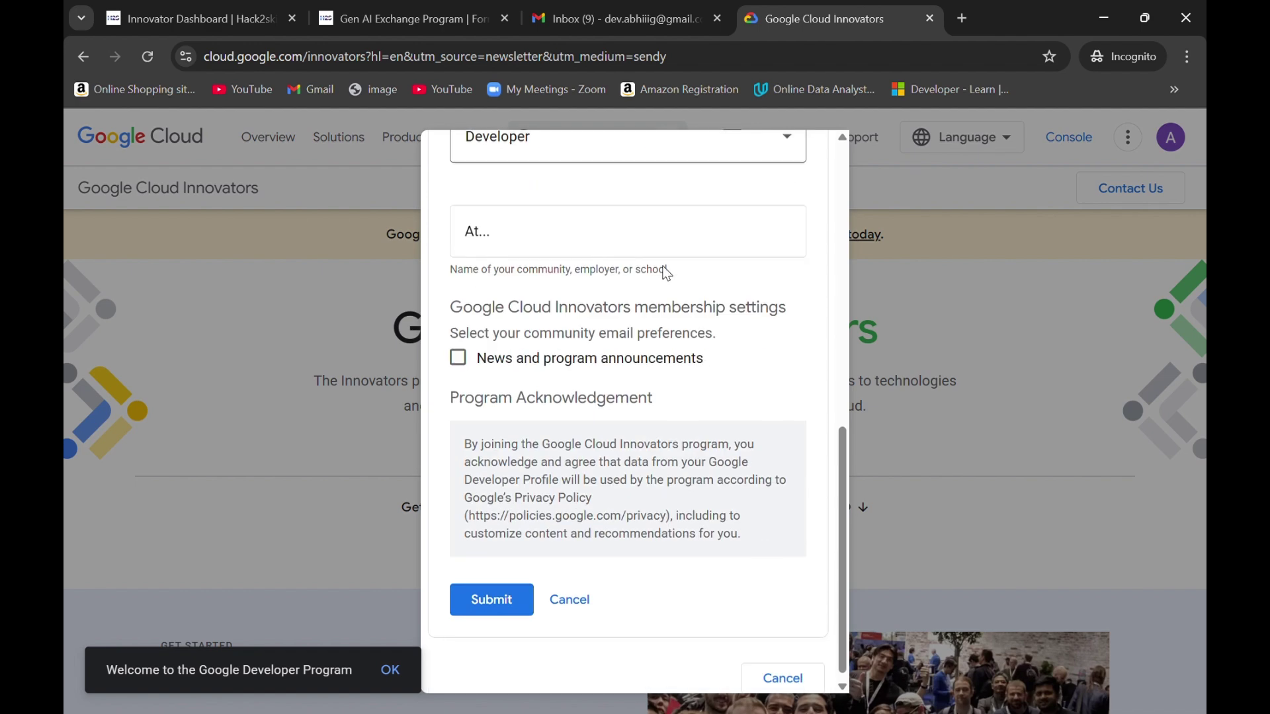
click(583, 244)
click(714, 416)
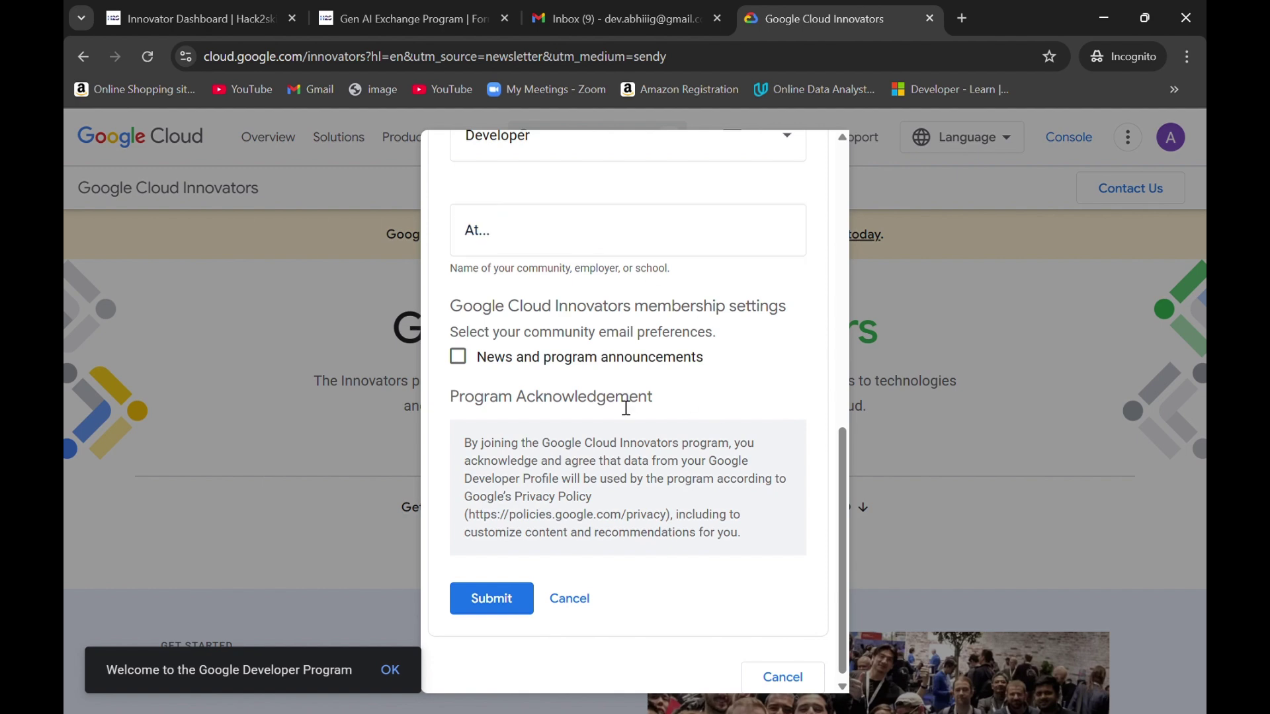
scroll(570, 522, down, 1)
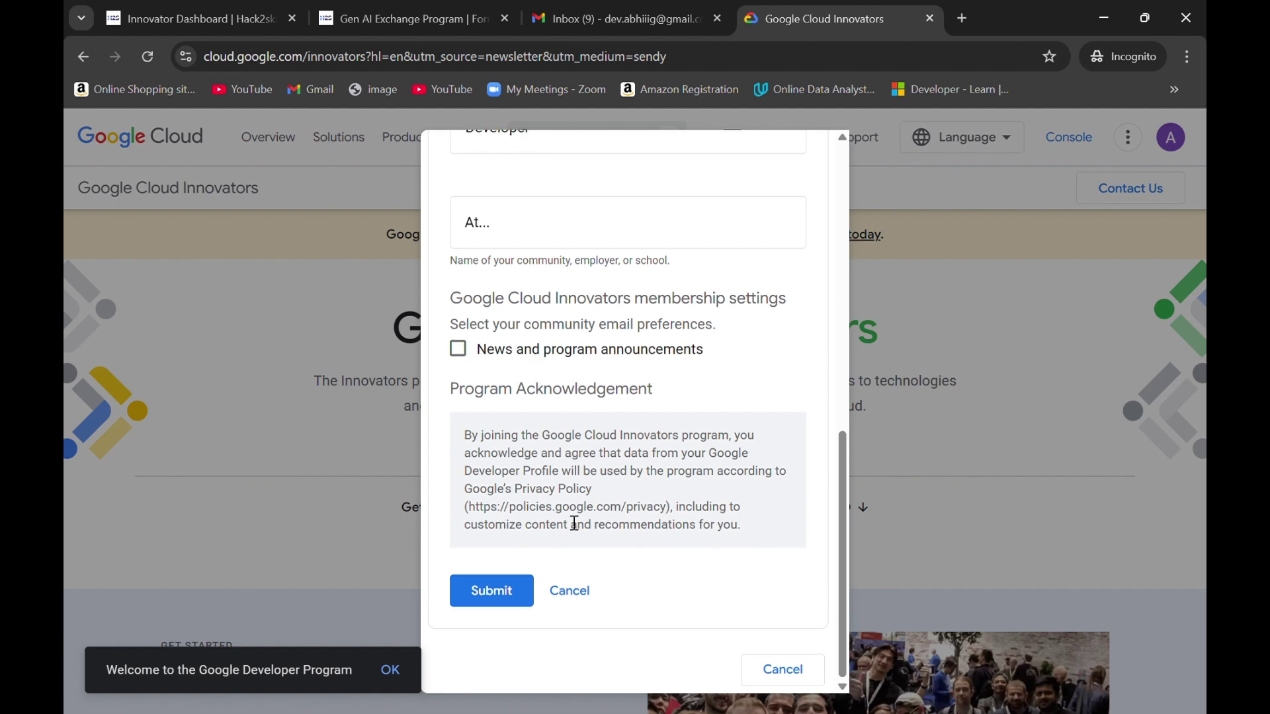
click(490, 591)
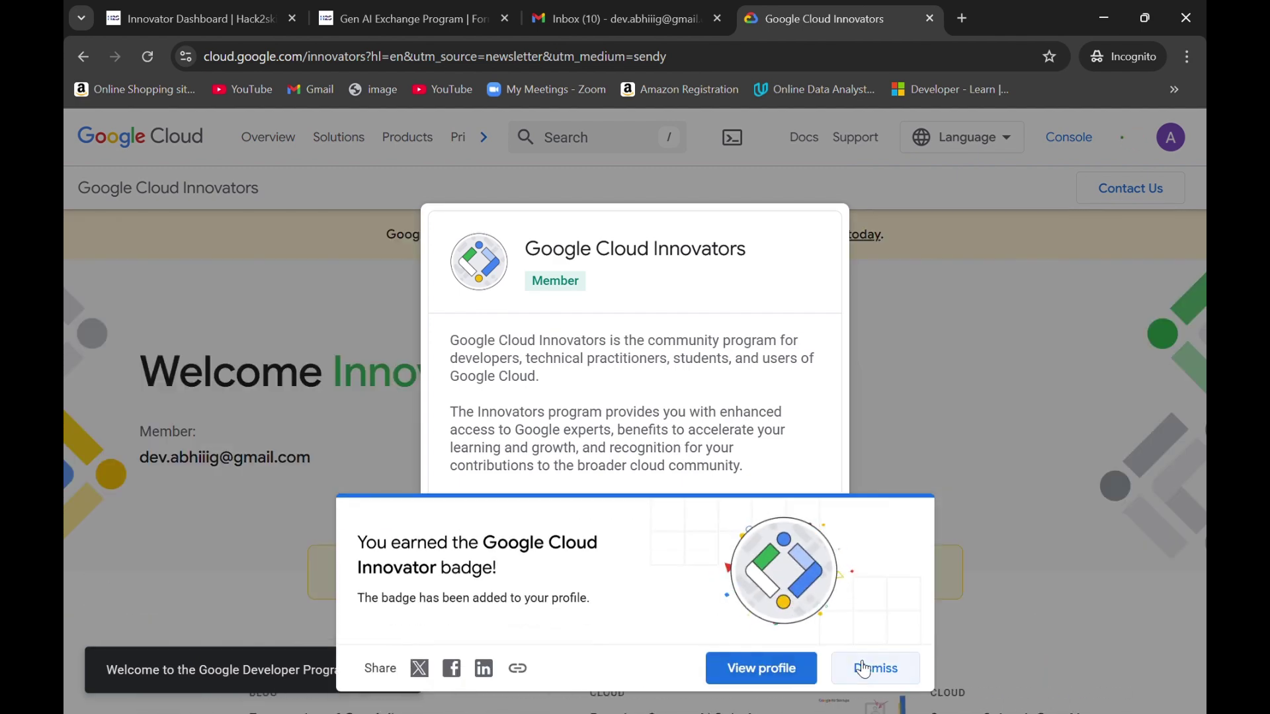
Step: Dismiss the badge and member popups, then choose Redeem now in the learning credits banner
click(870, 669)
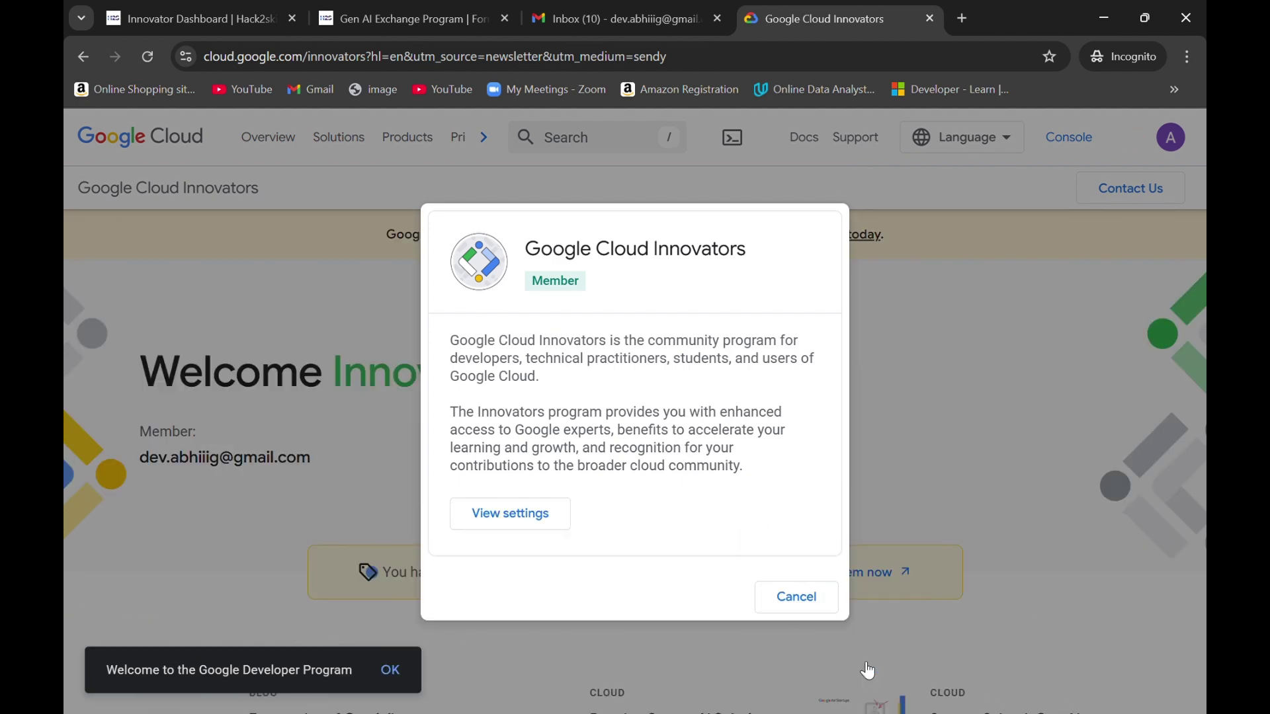
click(802, 604)
scroll(776, 449, down, 3)
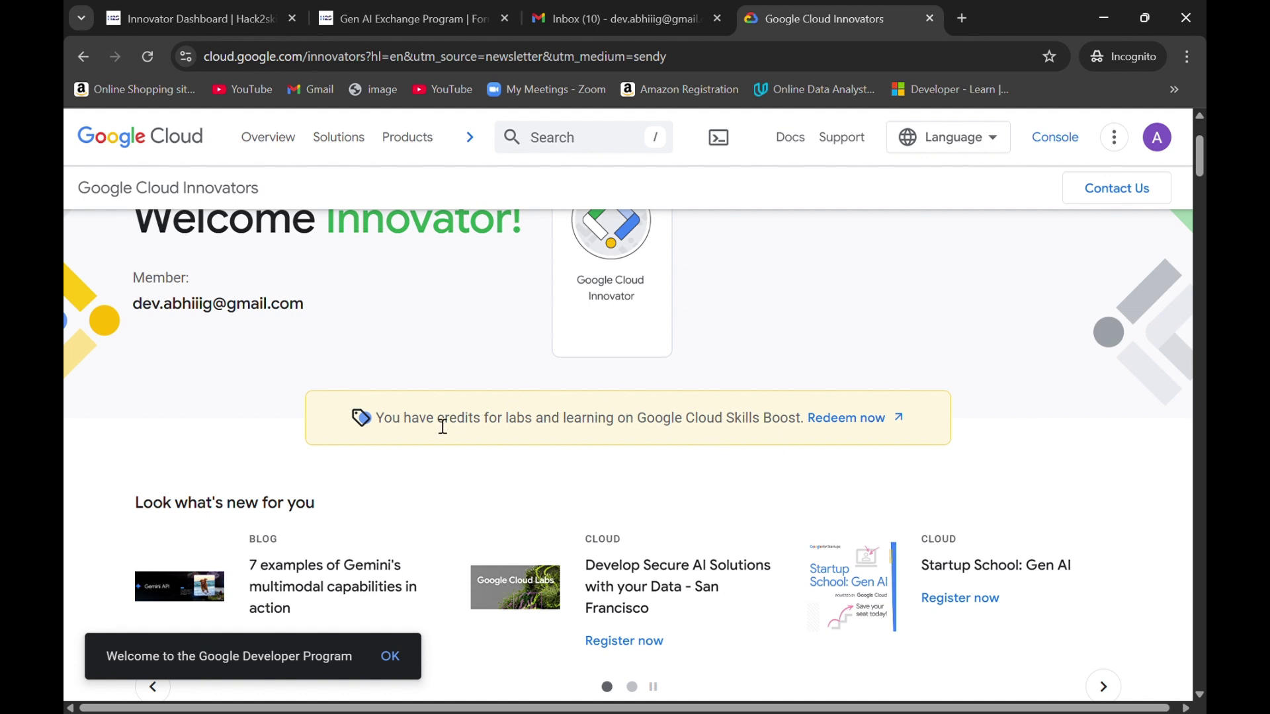
drag(511, 430, 825, 431)
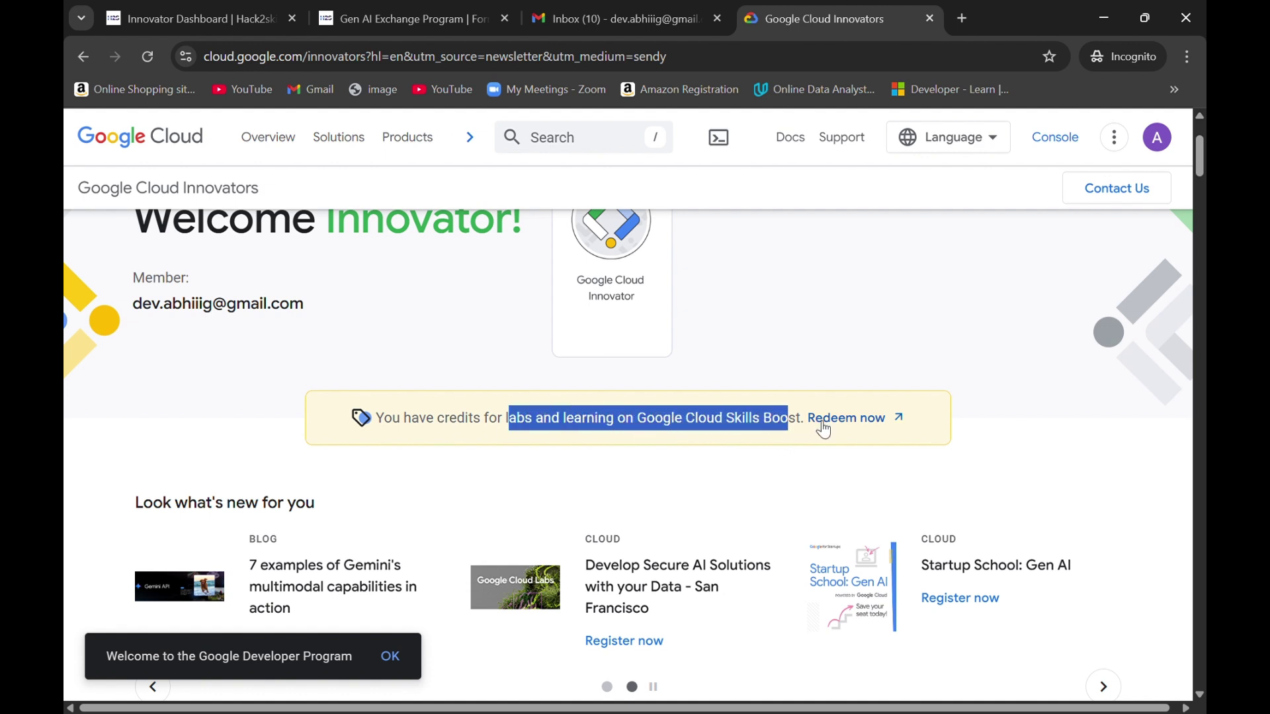
click(762, 430)
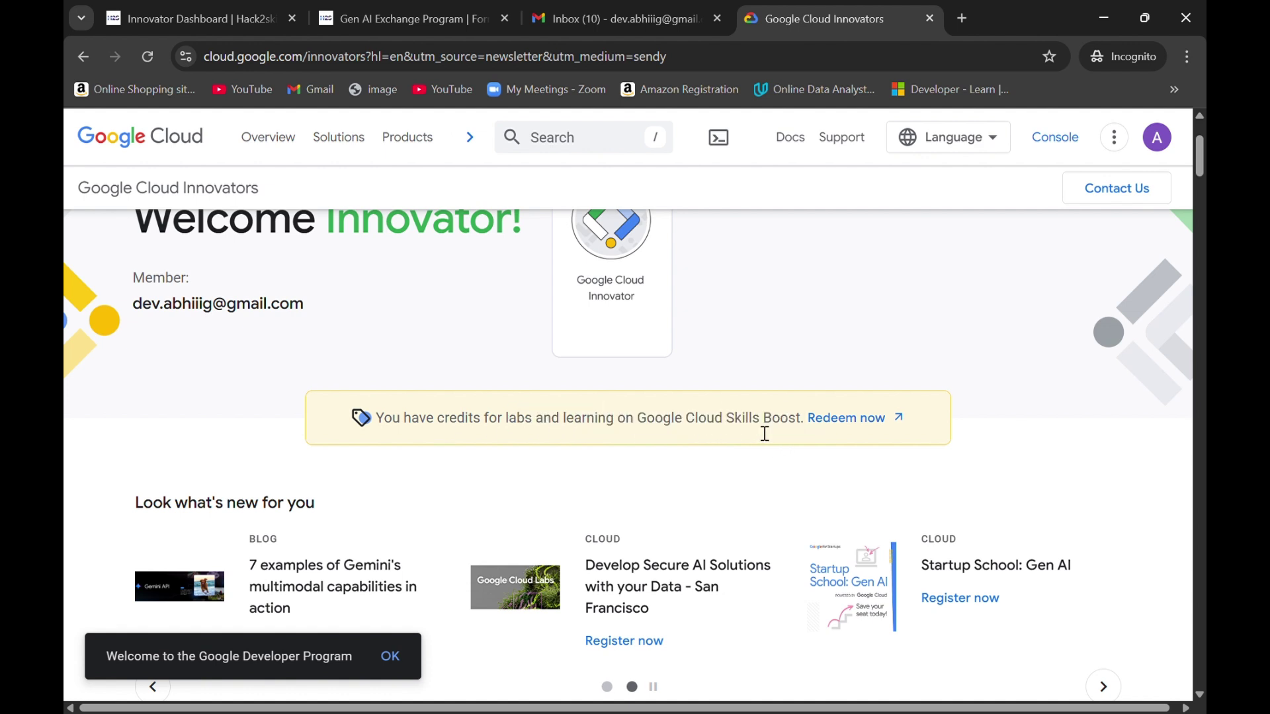
click(846, 420)
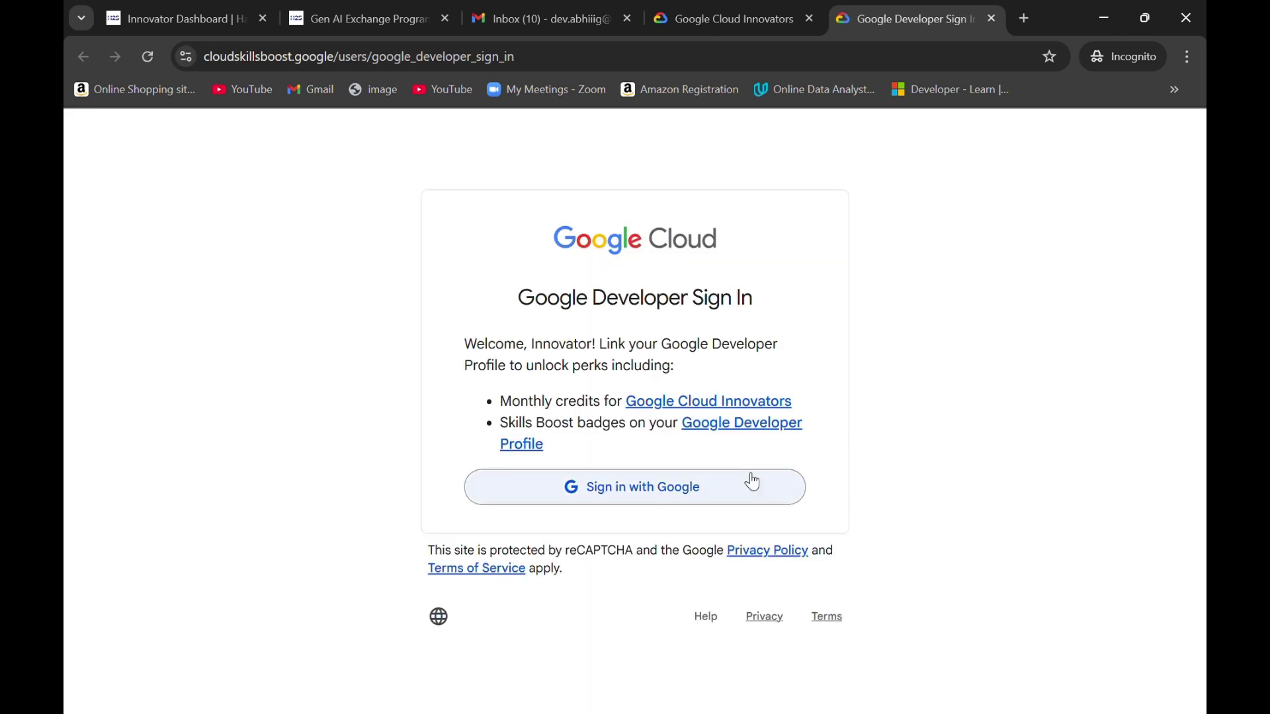
Step: Sign in to Skills Boost with the Google account, grant access, and close the 35 credits notice
click(753, 483)
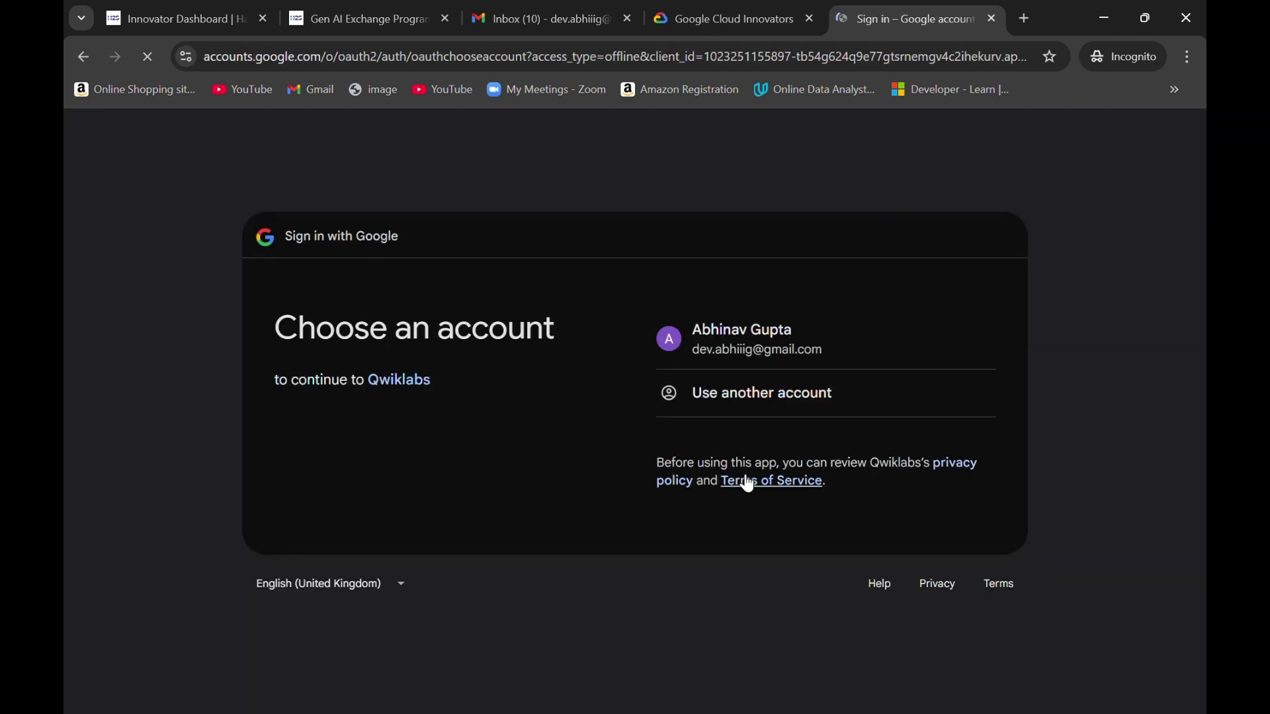
click(806, 351)
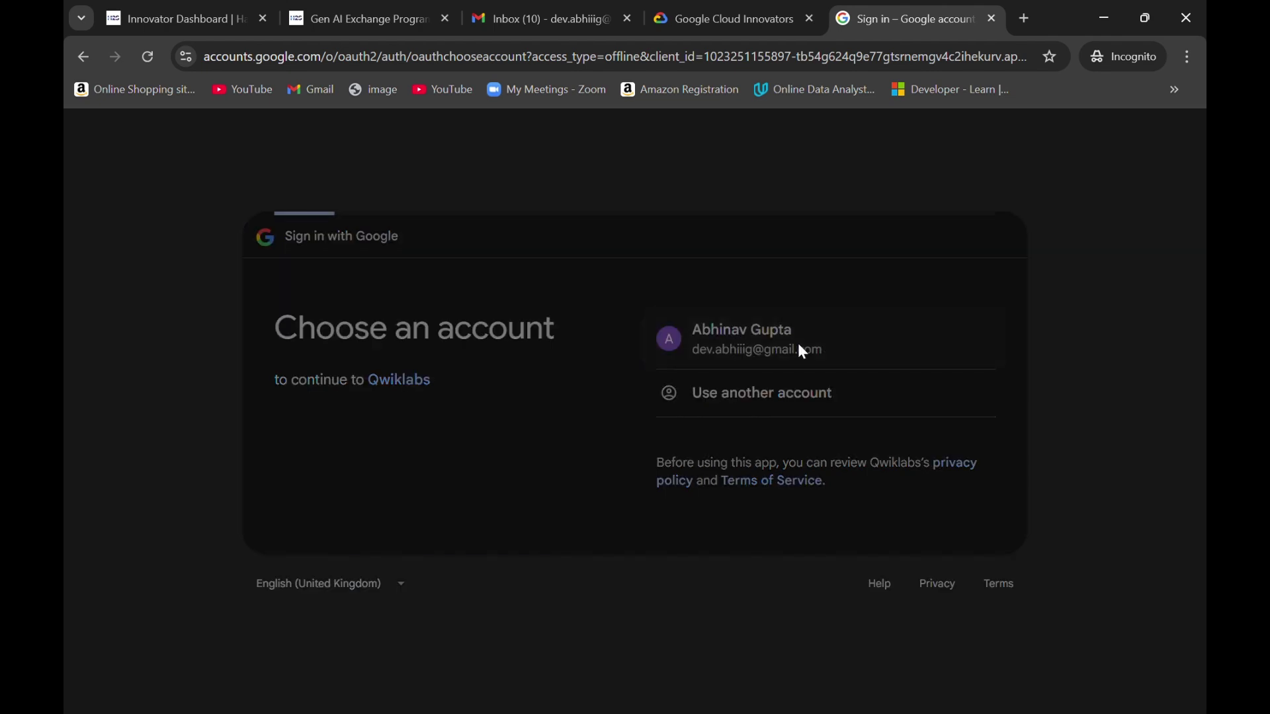
scroll(846, 463, down, 3)
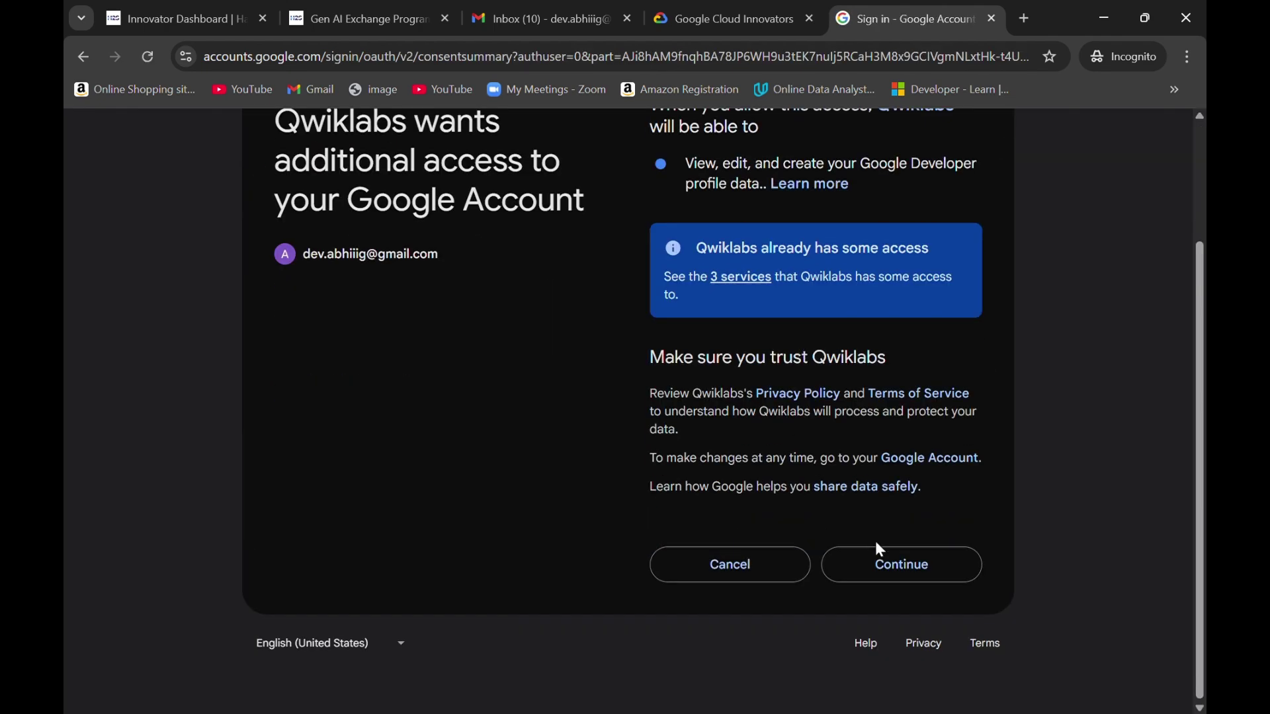
click(883, 560)
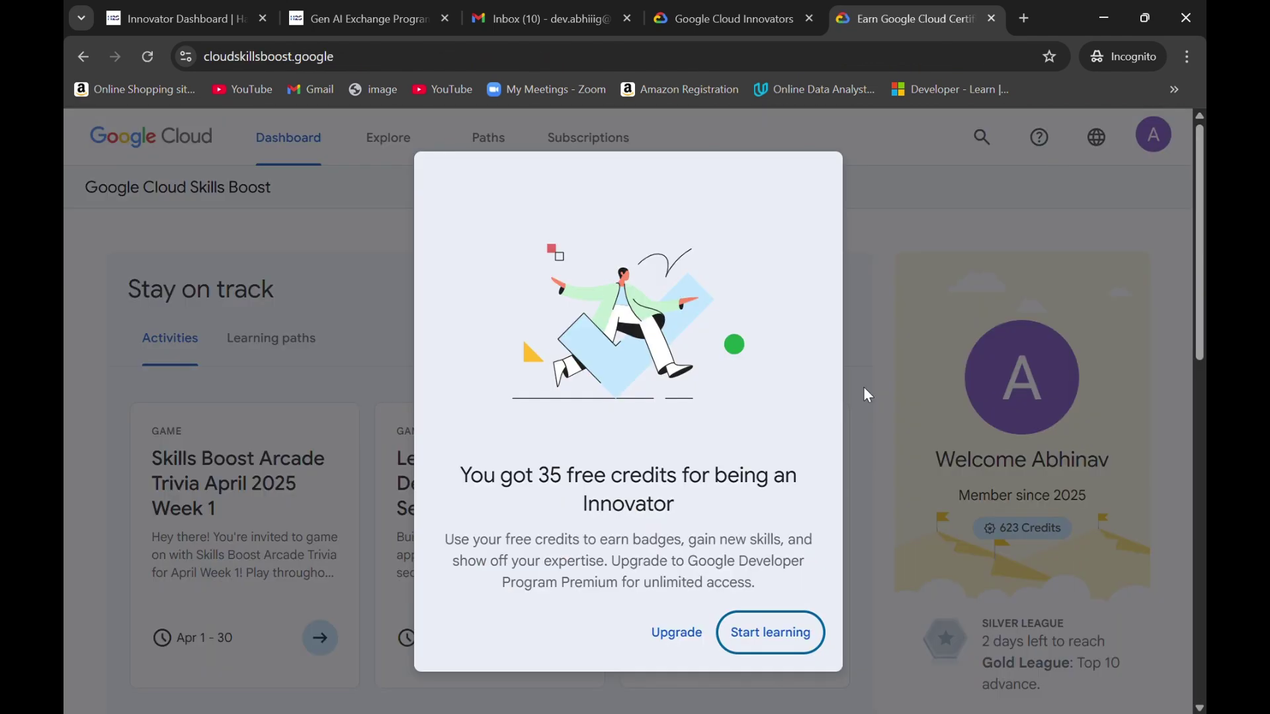
drag(471, 479, 682, 508)
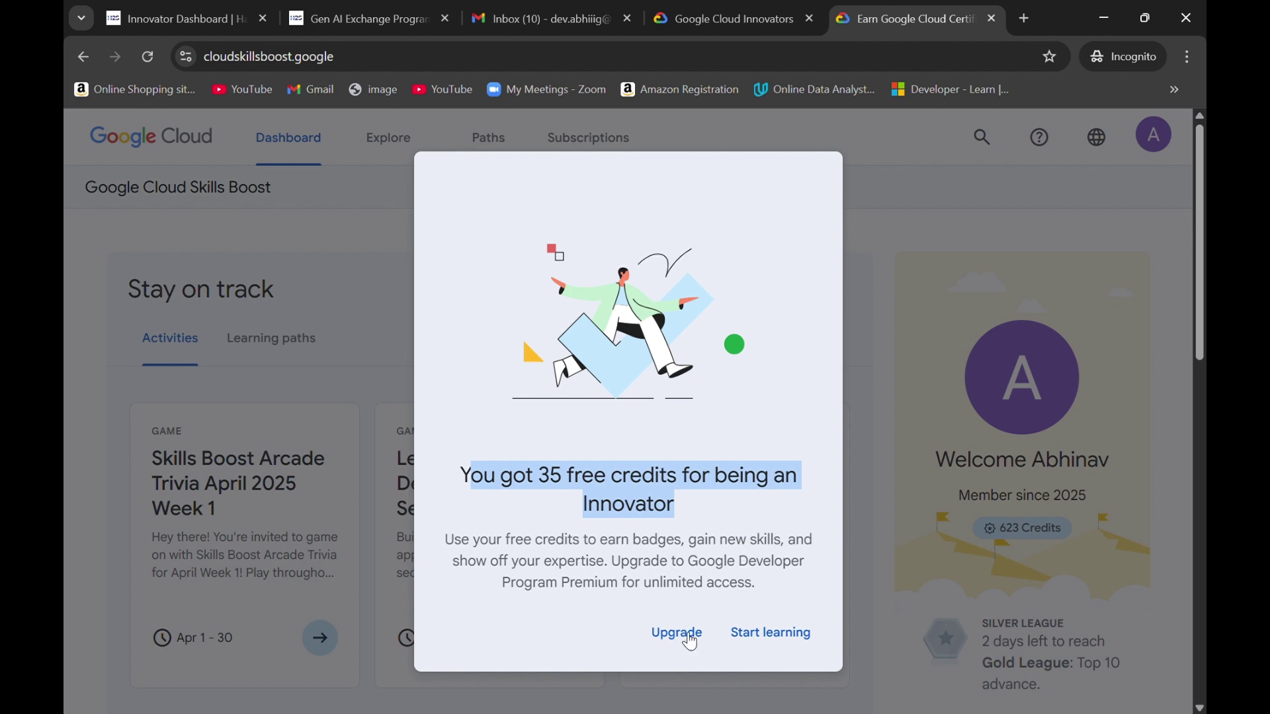
click(811, 634)
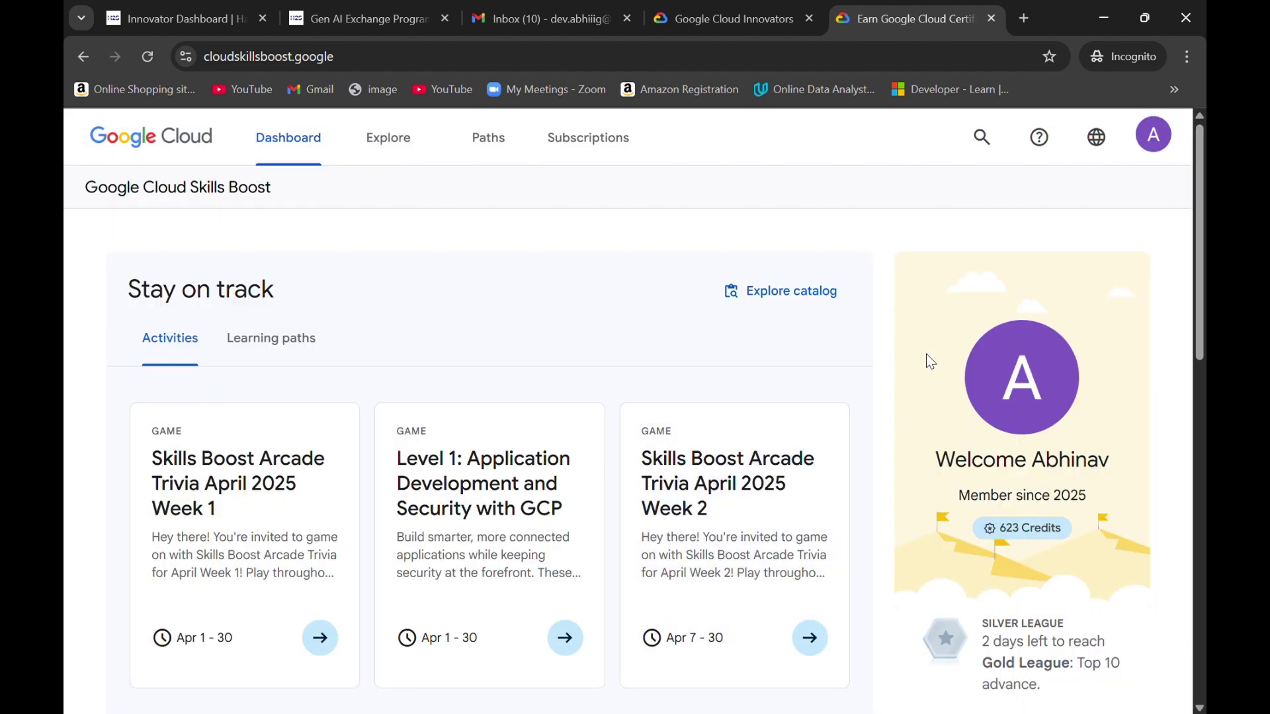
Step: Open the 623 credits details and check the Innovator Membership: 35 Credits entry and its expiry notice
click(1154, 136)
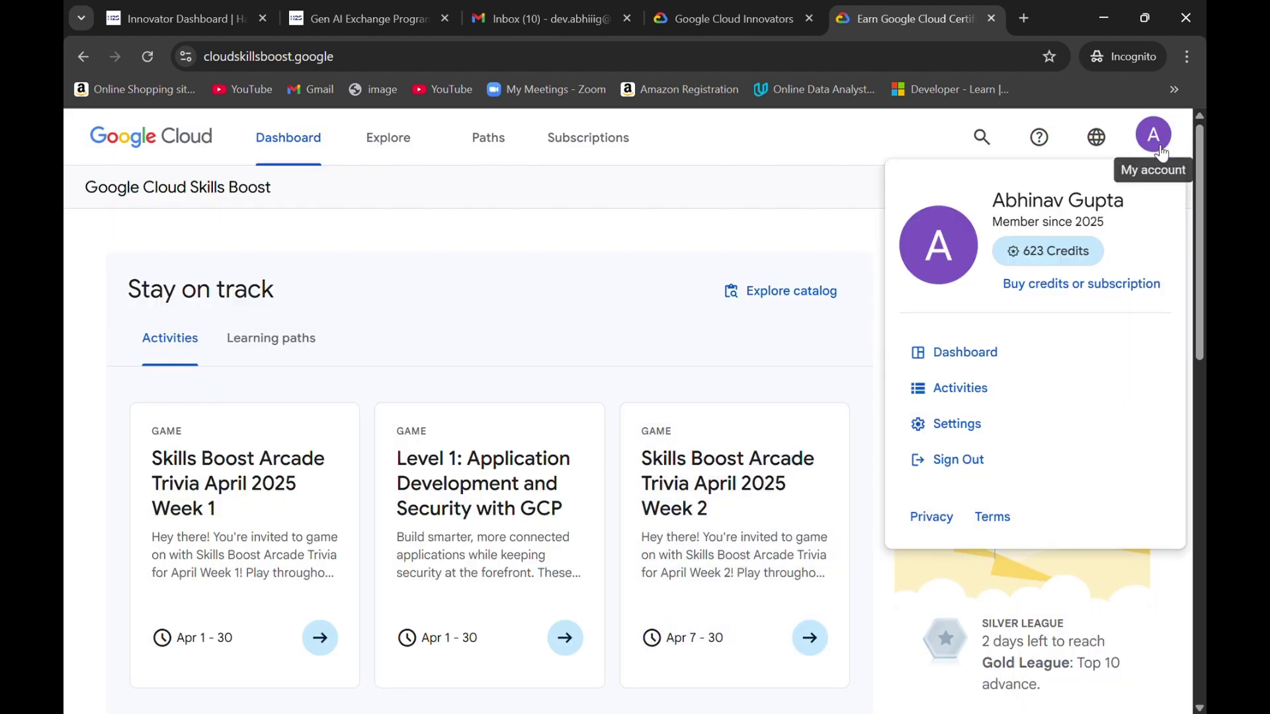
click(1048, 264)
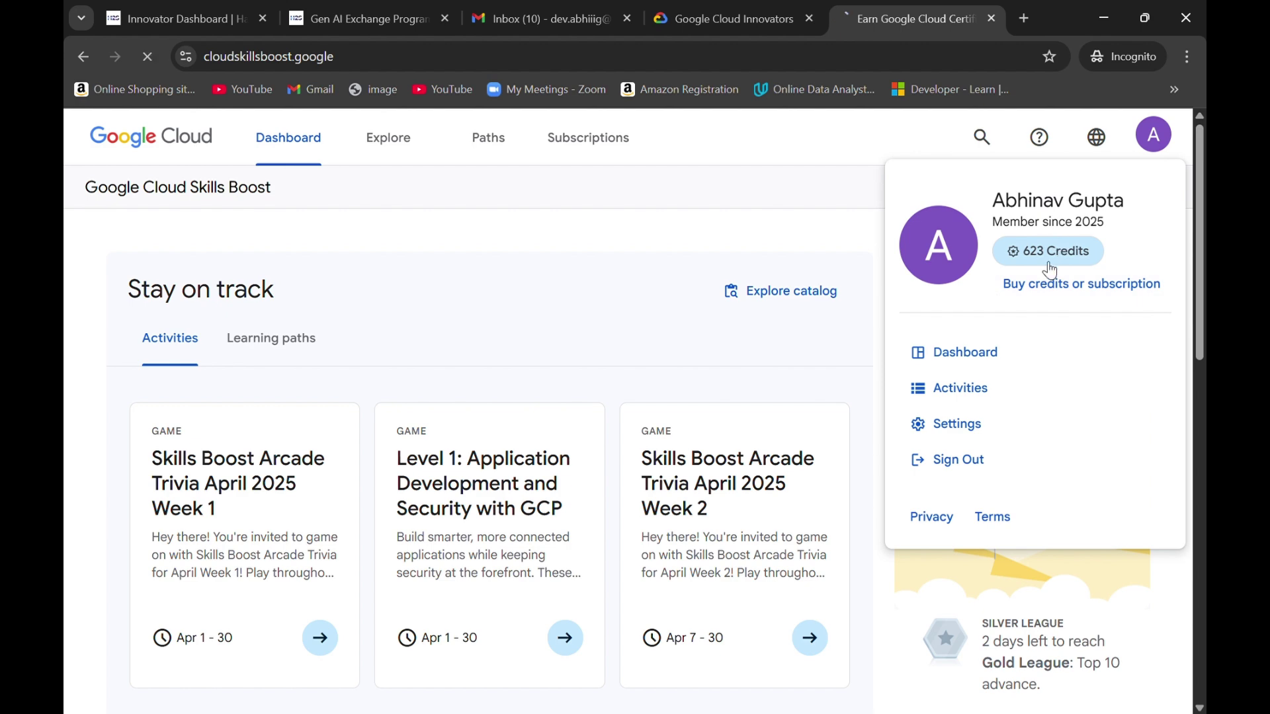
scroll(865, 275, down, 2)
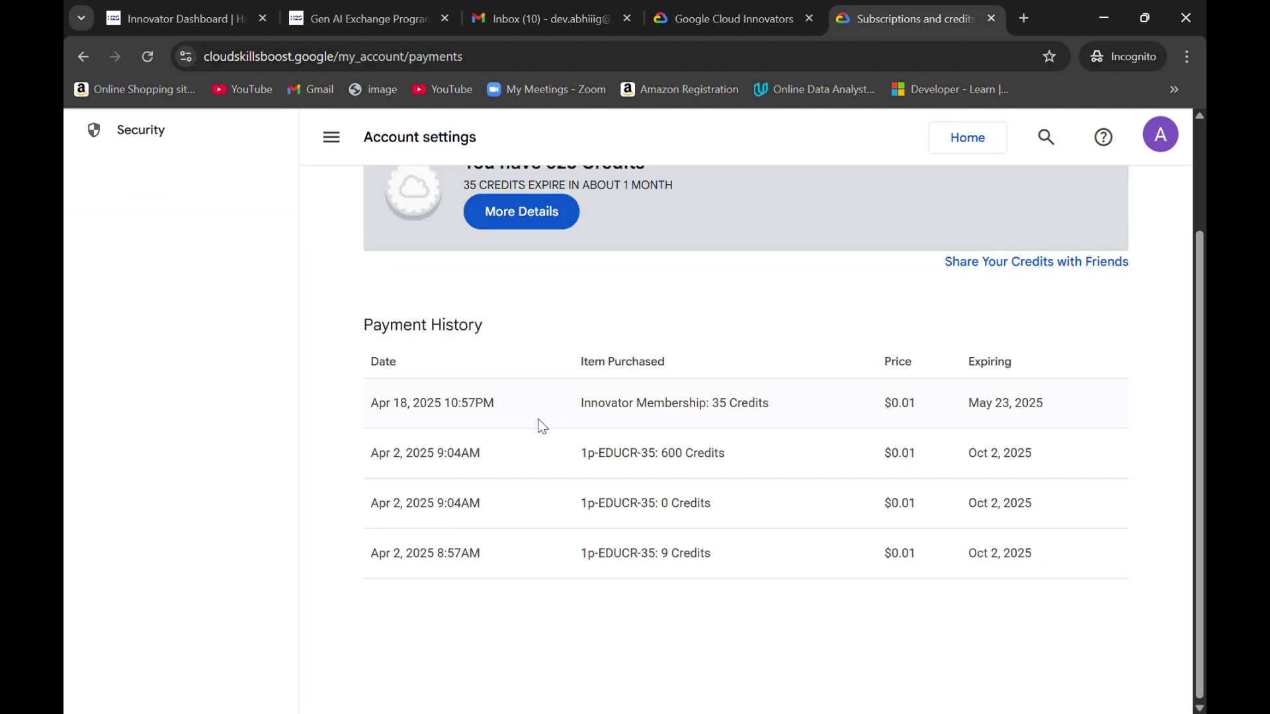
drag(719, 411, 768, 411)
click(771, 404)
scroll(773, 405, up, 2)
drag(463, 324, 683, 331)
click(677, 324)
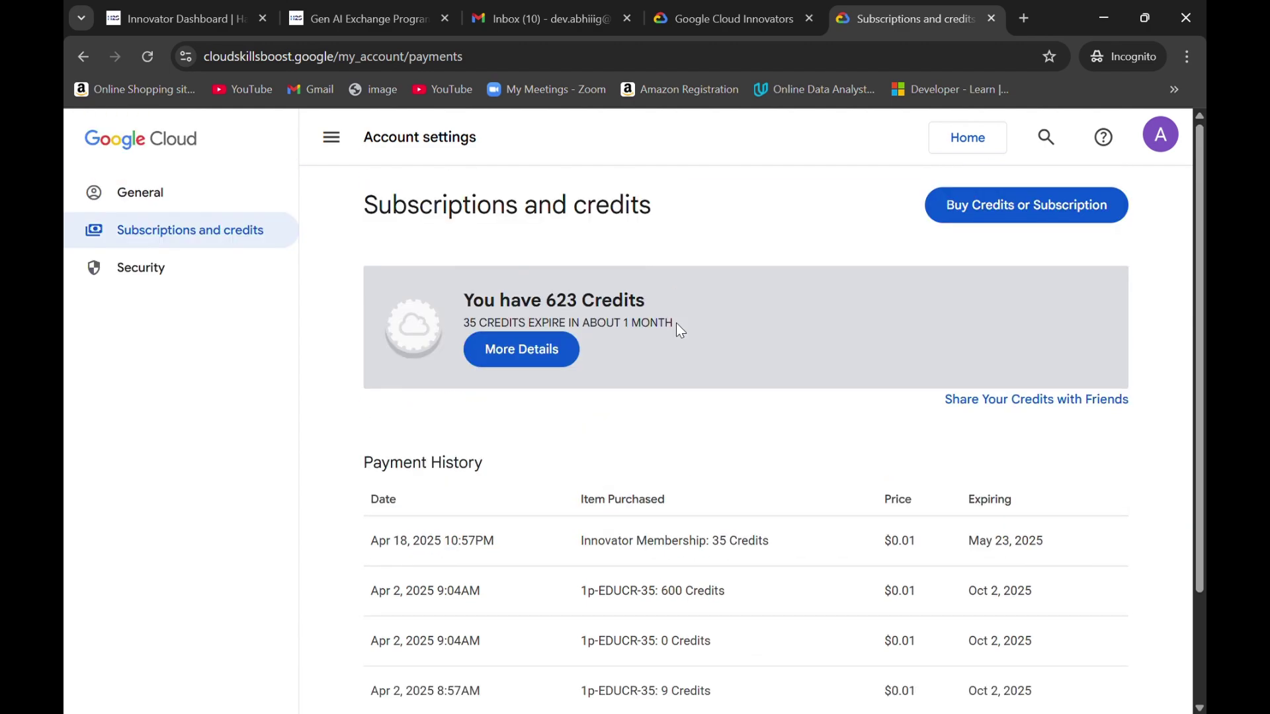
Step: Return to the Gen AI Exchange page, dismiss the notification prompt, and scroll through the course modules
click(361, 19)
scroll(400, 410, down, 4)
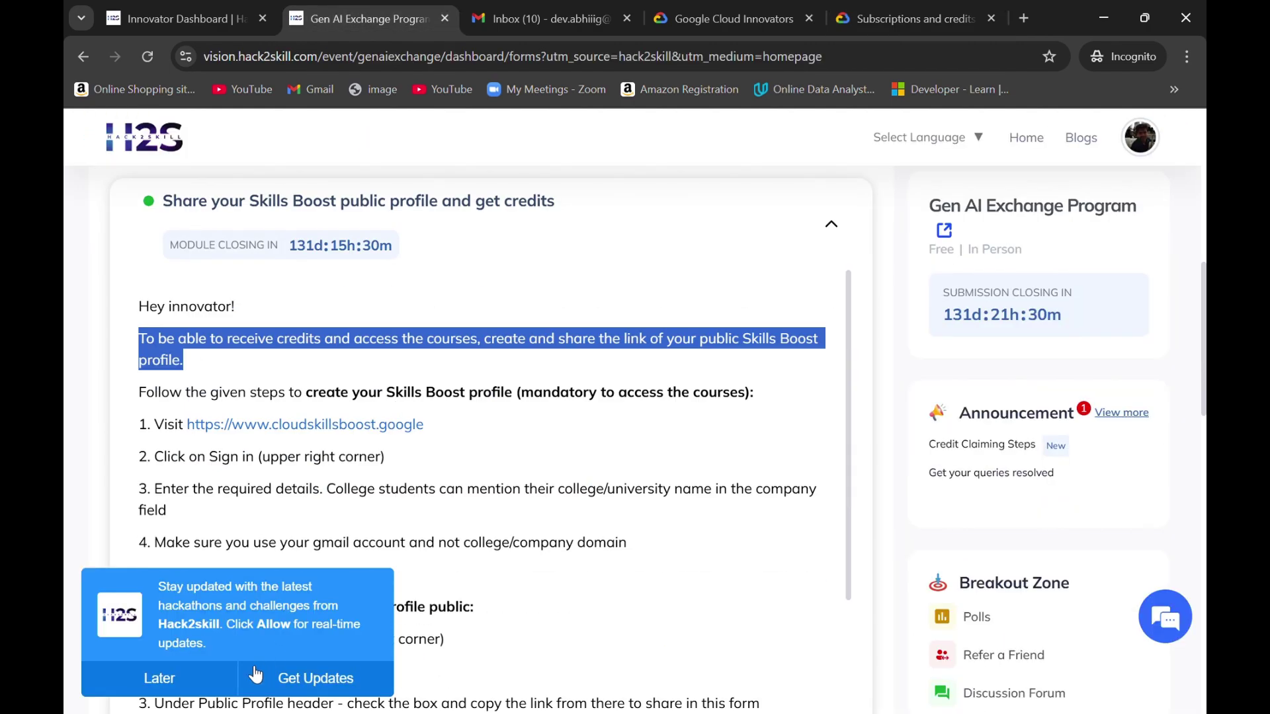
click(236, 686)
scroll(701, 393, up, 5)
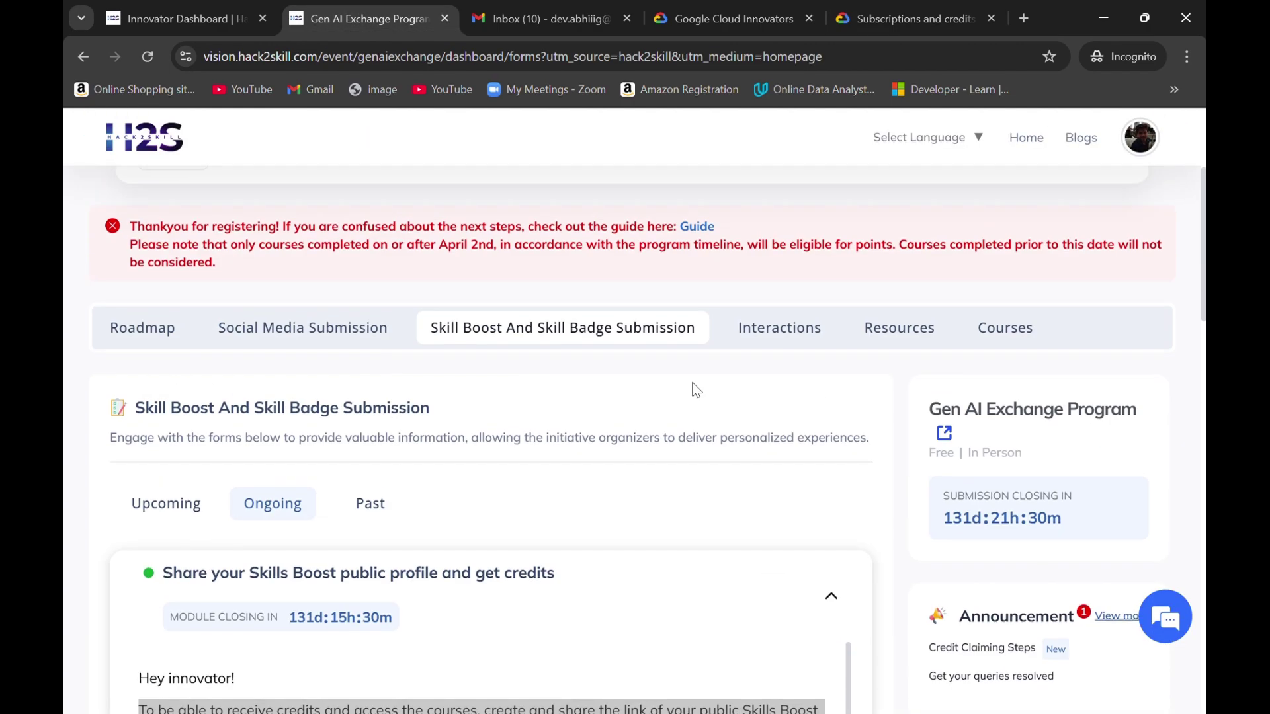
scroll(699, 392, down, 12)
scroll(699, 391, up, 4)
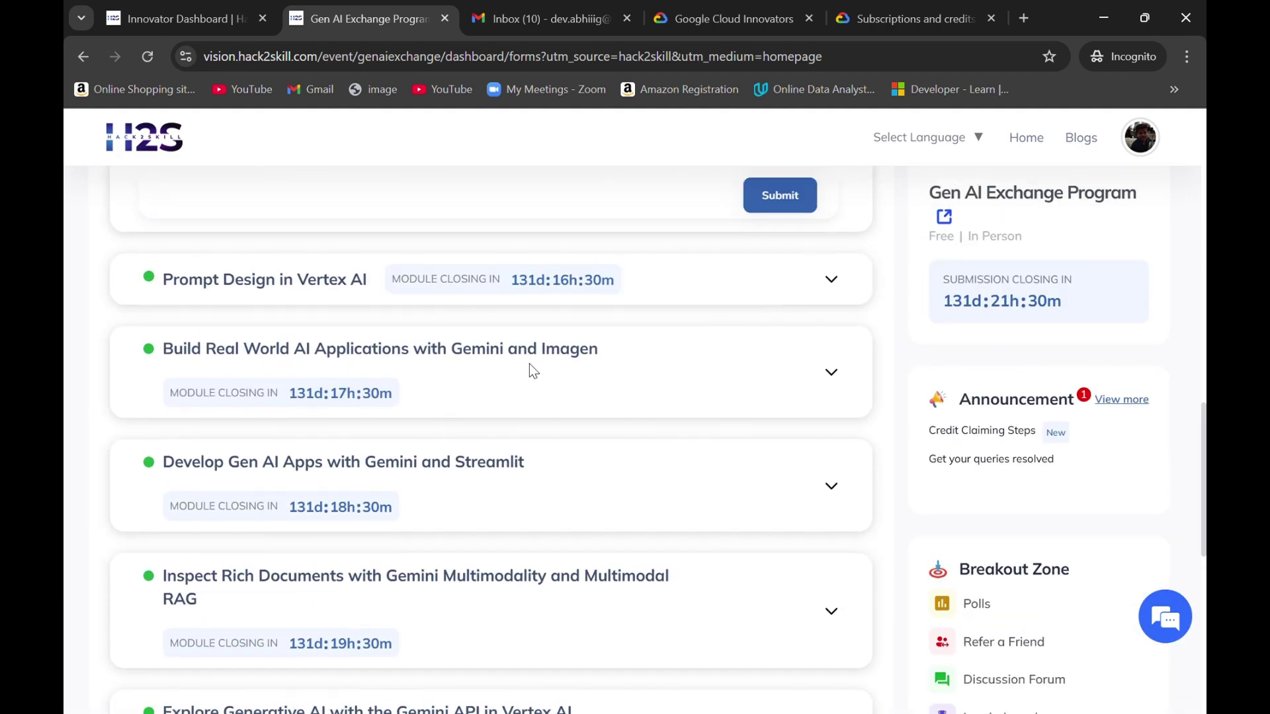
scroll(561, 298, down, 1)
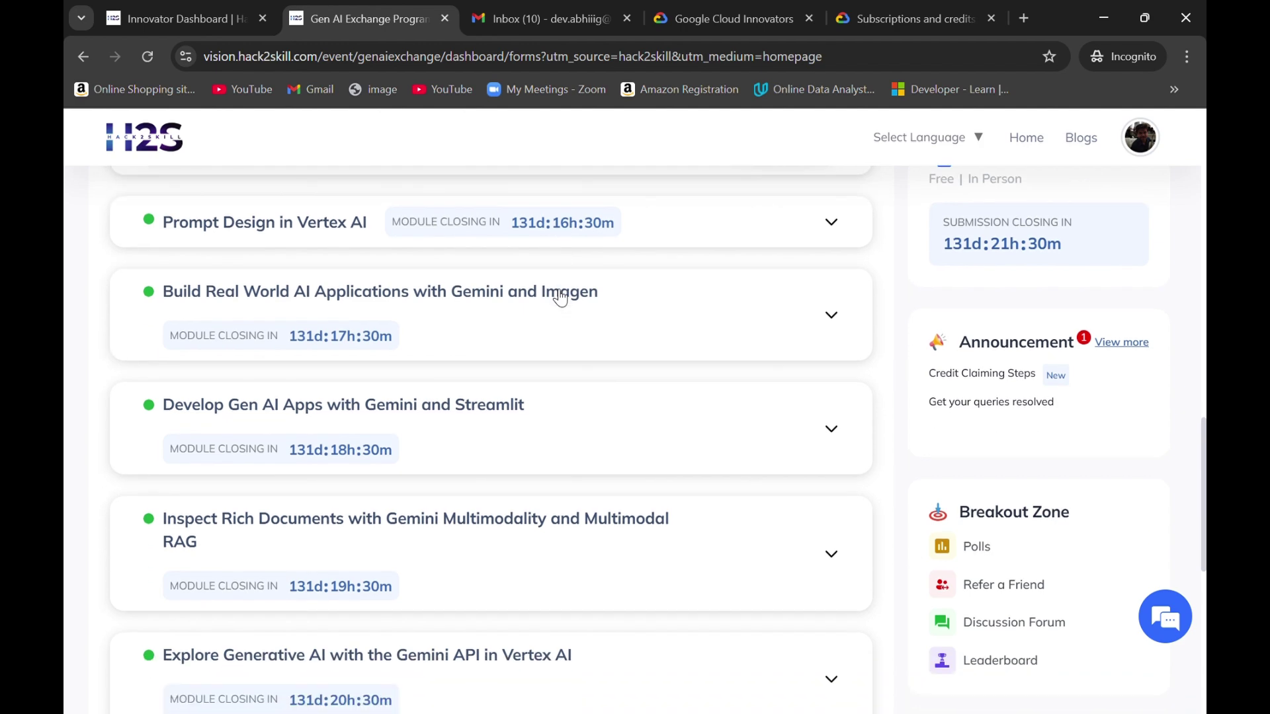
scroll(560, 298, down, 1)
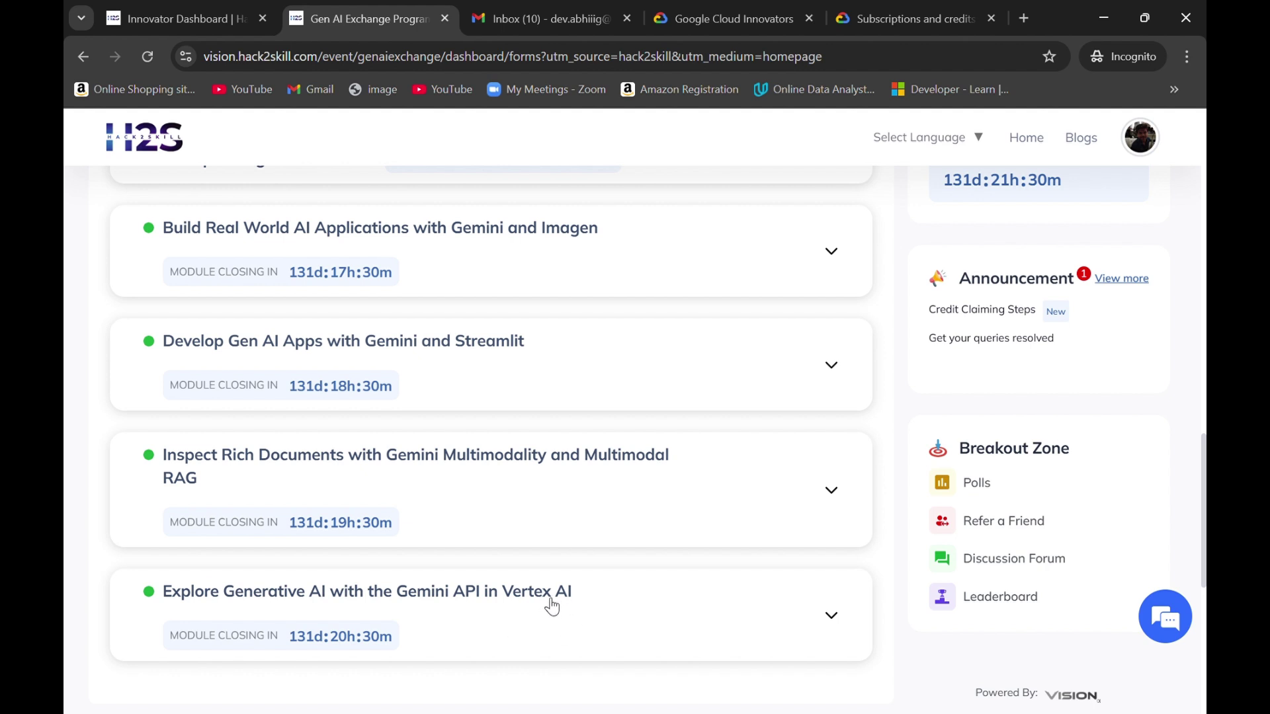
scroll(552, 605, up, 1)
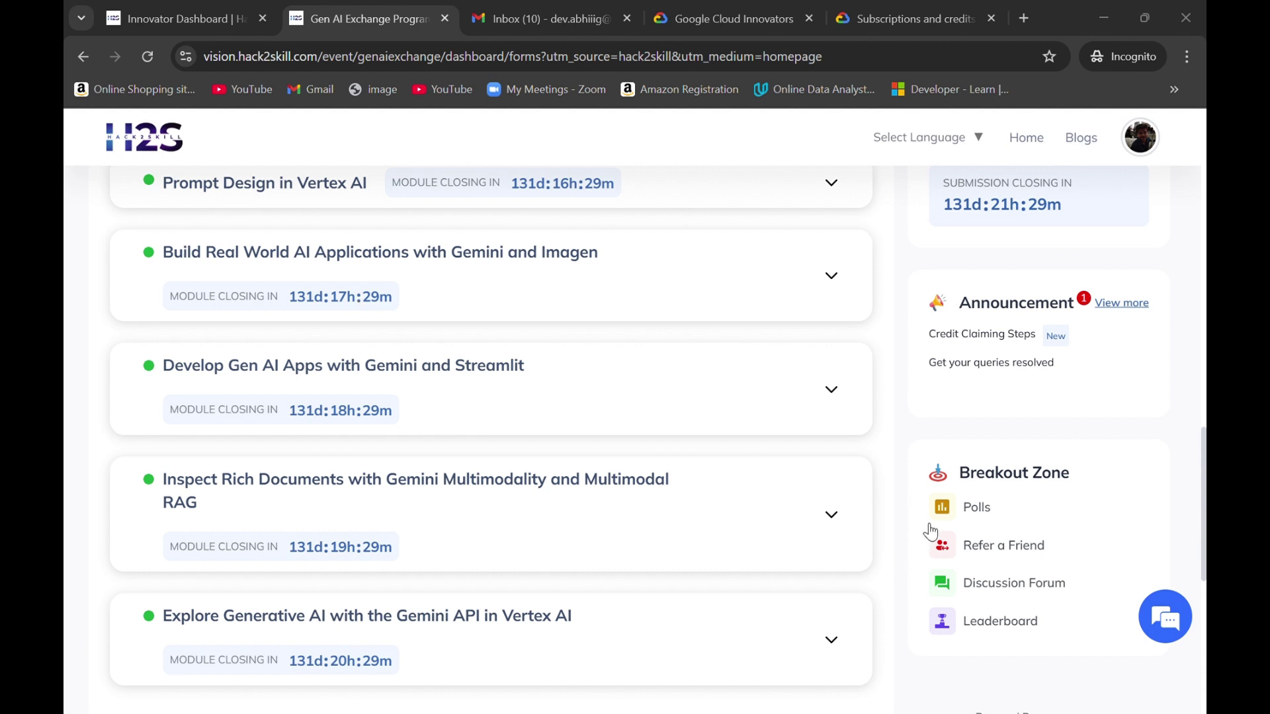
click(981, 209)
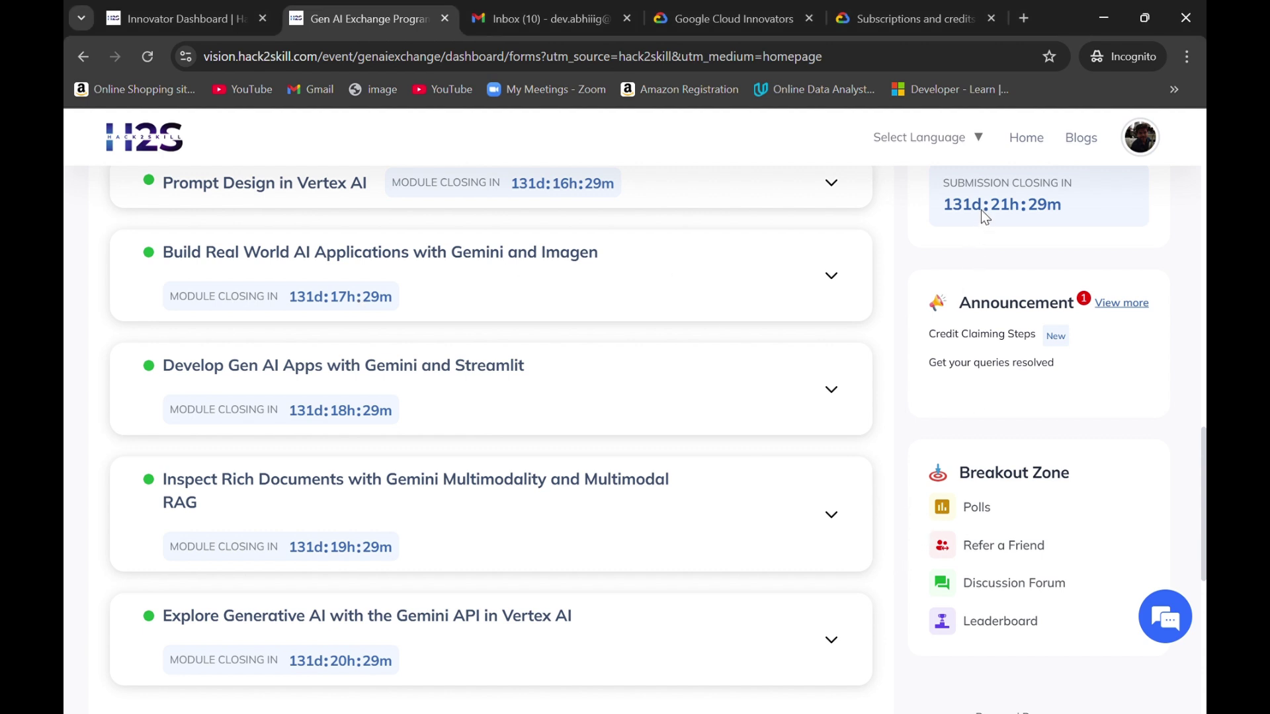
Step: Open a new blank tab, recheck the Skills Boost profile instructions, then move to the new tab
click(1026, 15)
click(380, 12)
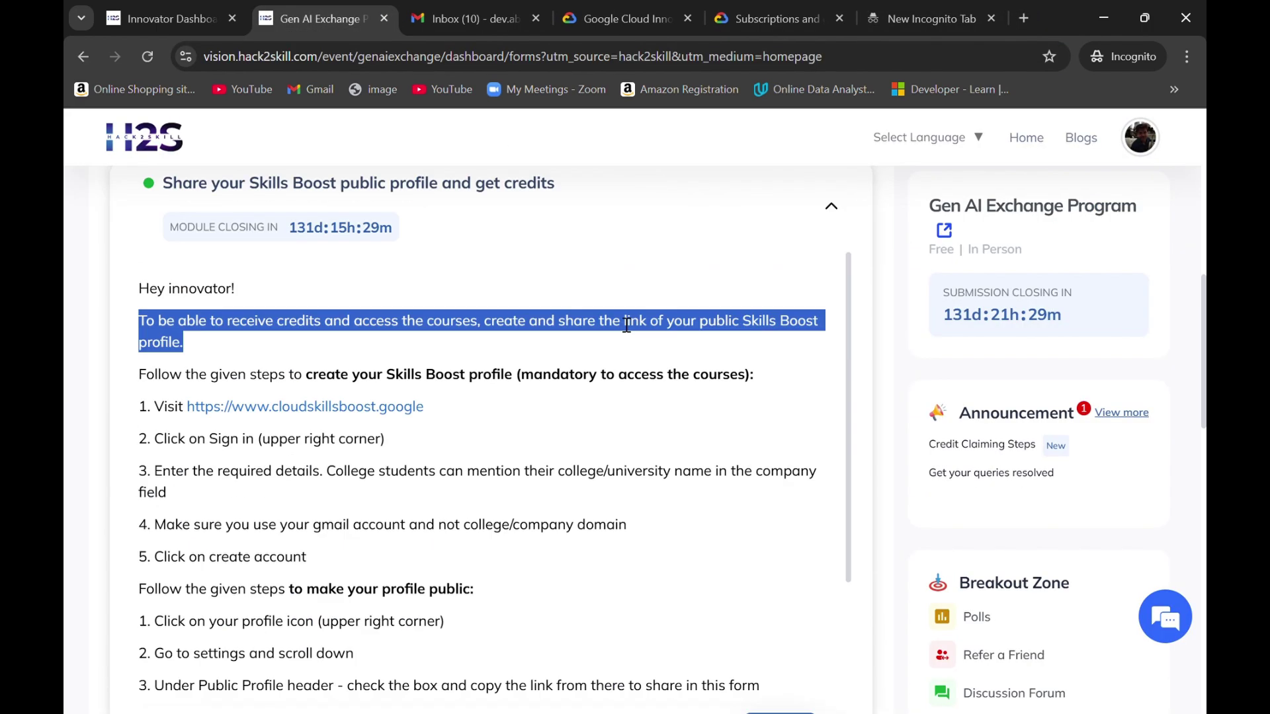
scroll(626, 326, up, 3)
drag(942, 363, 1066, 363)
scroll(758, 409, up, 1)
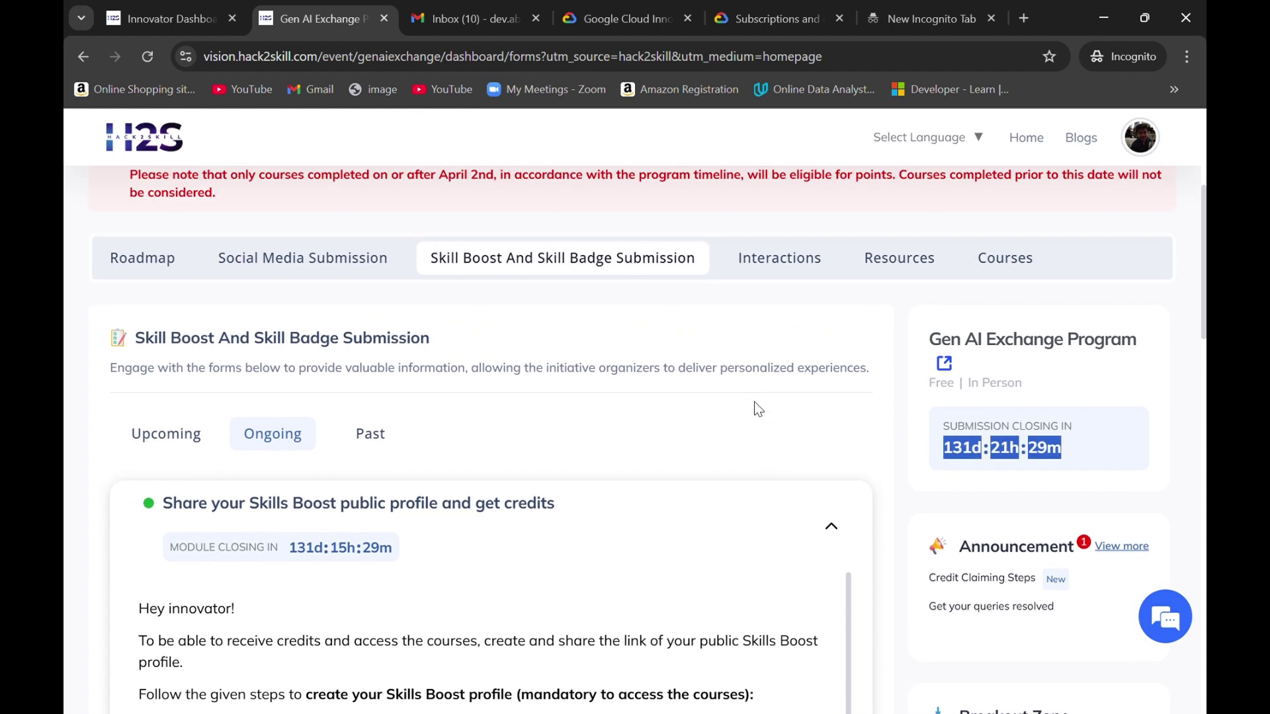
click(890, 7)
Step: Load the Student Training Credits Application form and inspect its 200-credit offer, First Name and Email fields
text(https://services.google.com/fb/forms/googlecloudskillsbooststudenttrainingcreditsapplication/)
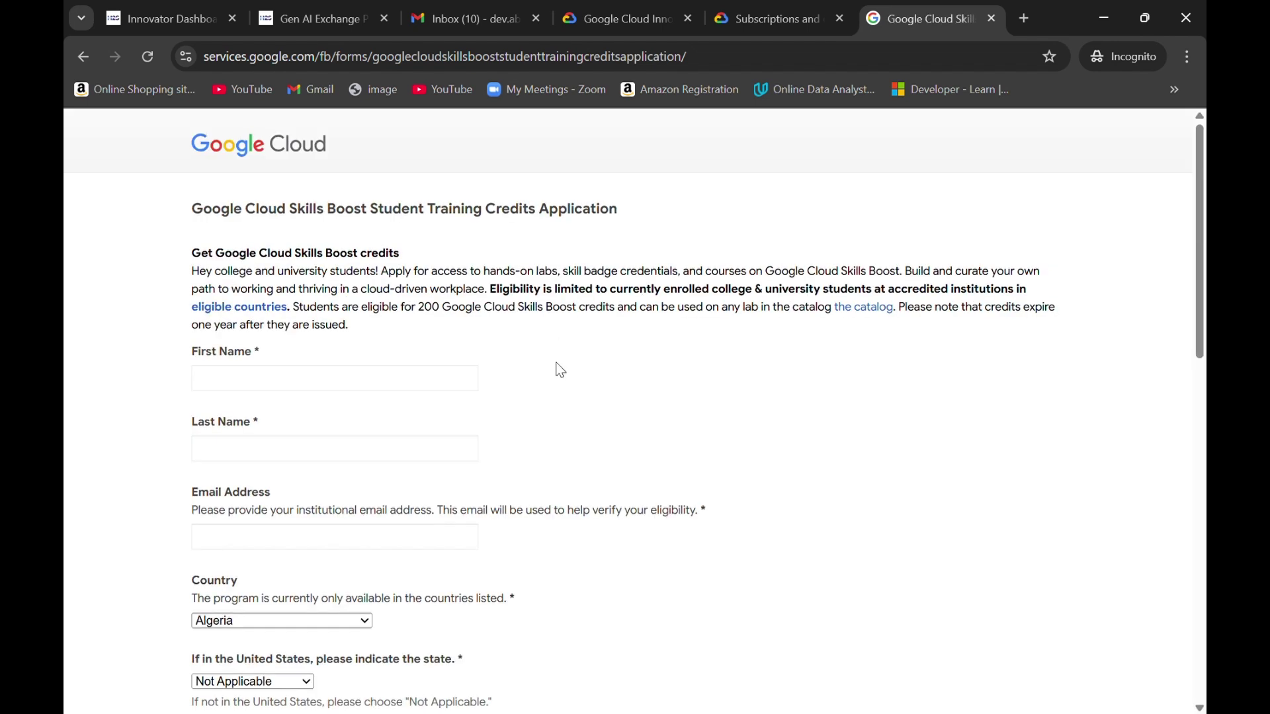
double_click(430, 316)
scroll(355, 330, down, 3)
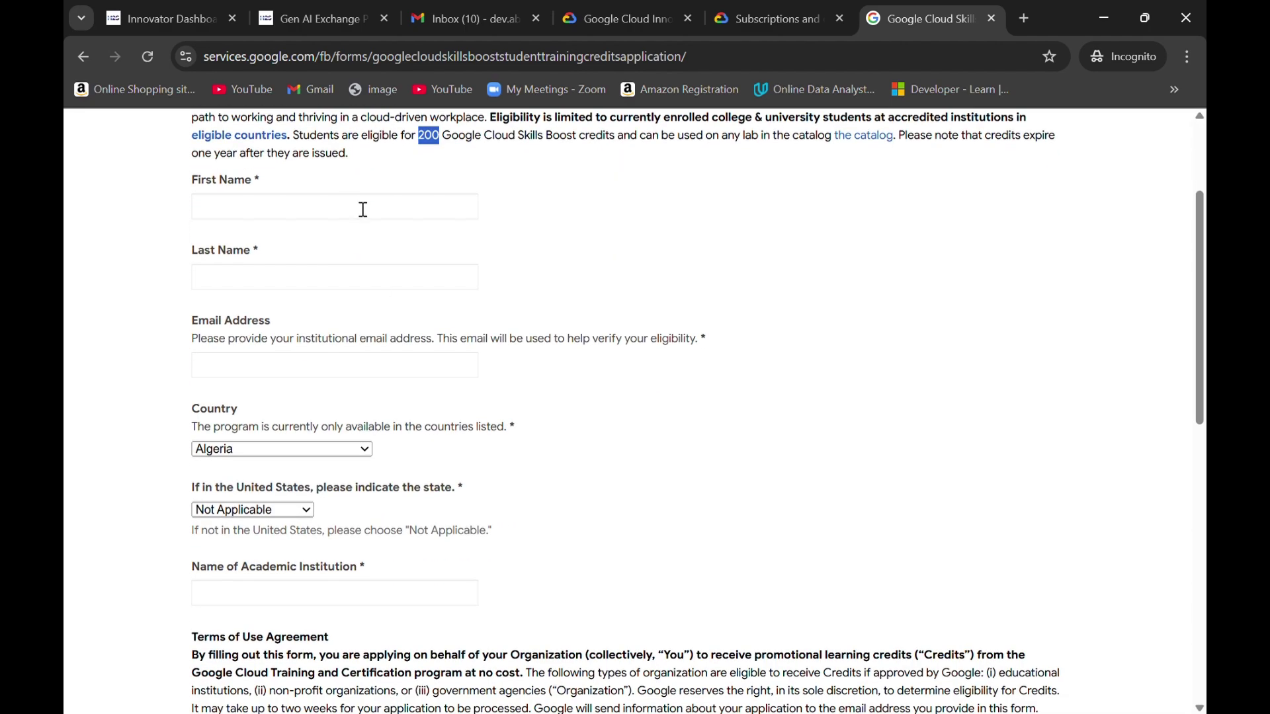
click(360, 209)
scroll(596, 240, down, 5)
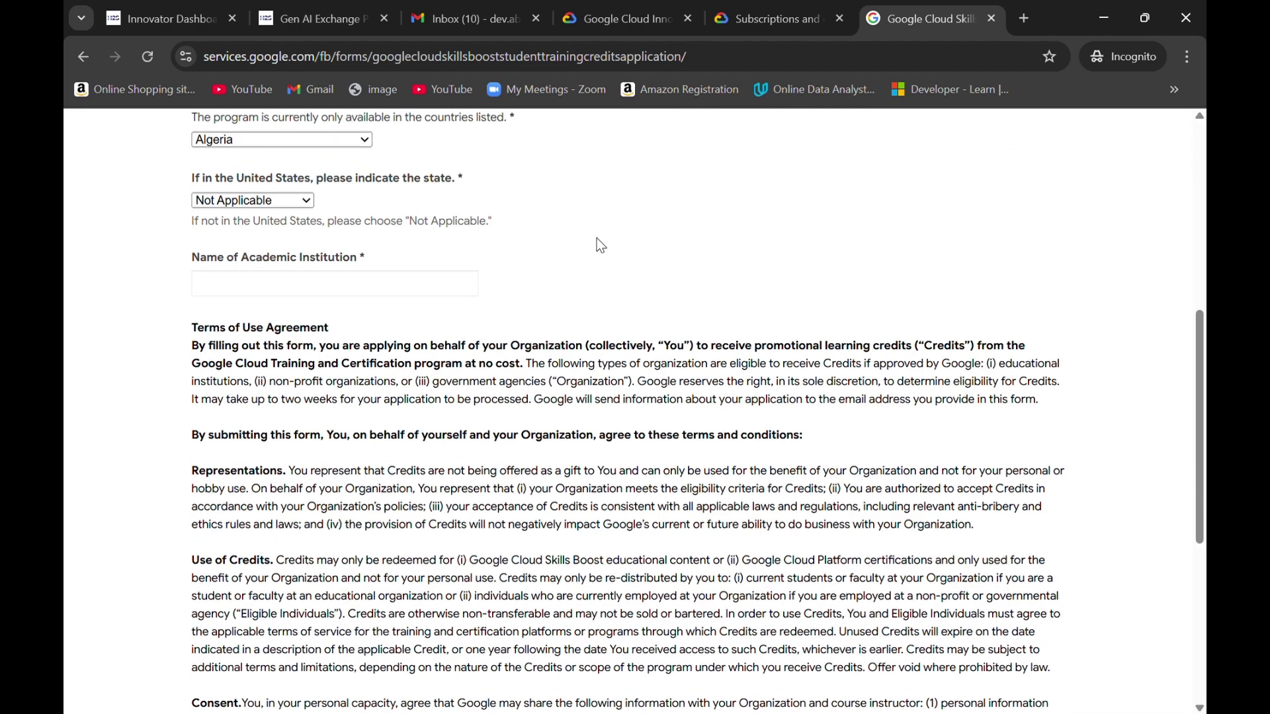
scroll(595, 240, up, 5)
click(570, 310)
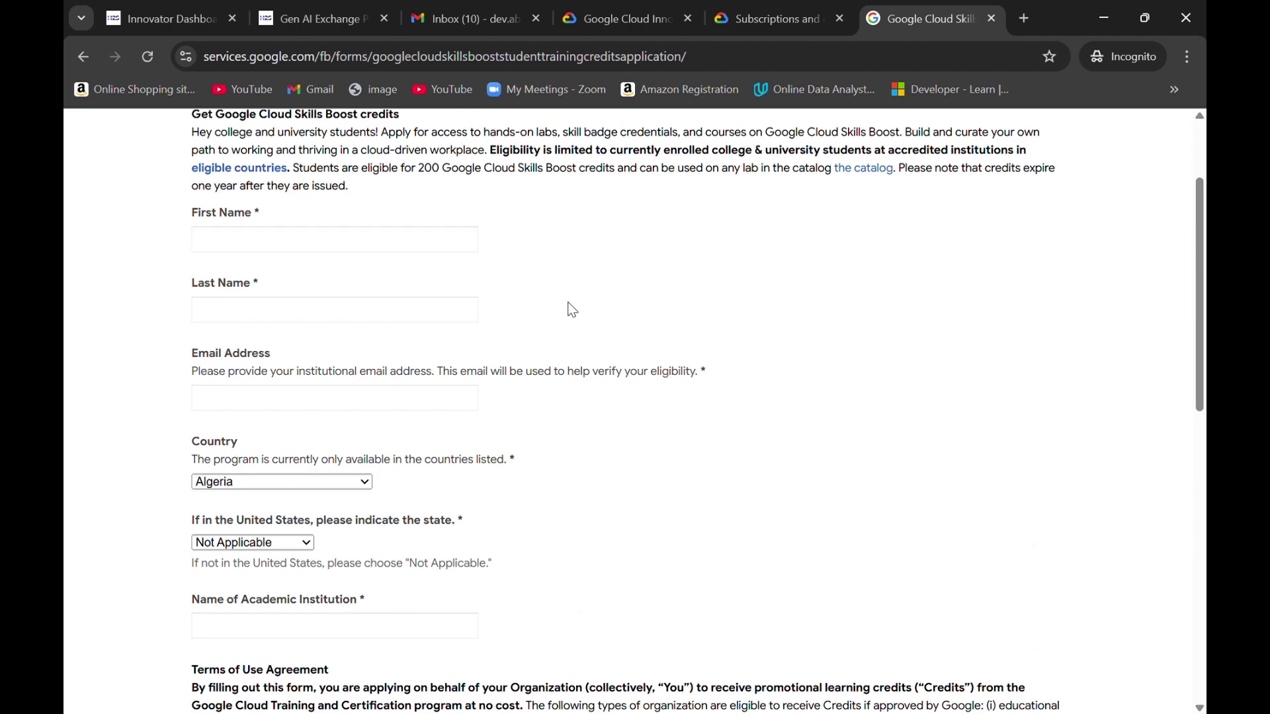
scroll(397, 350, down, 1)
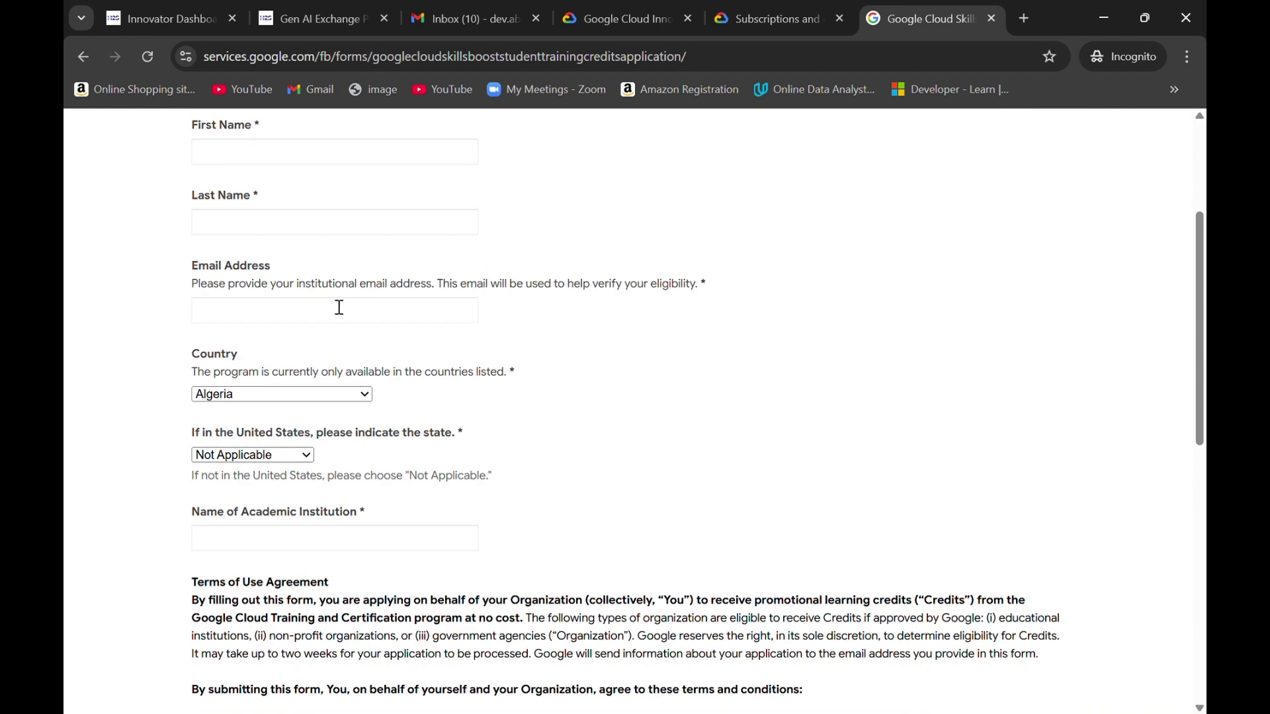
click(284, 285)
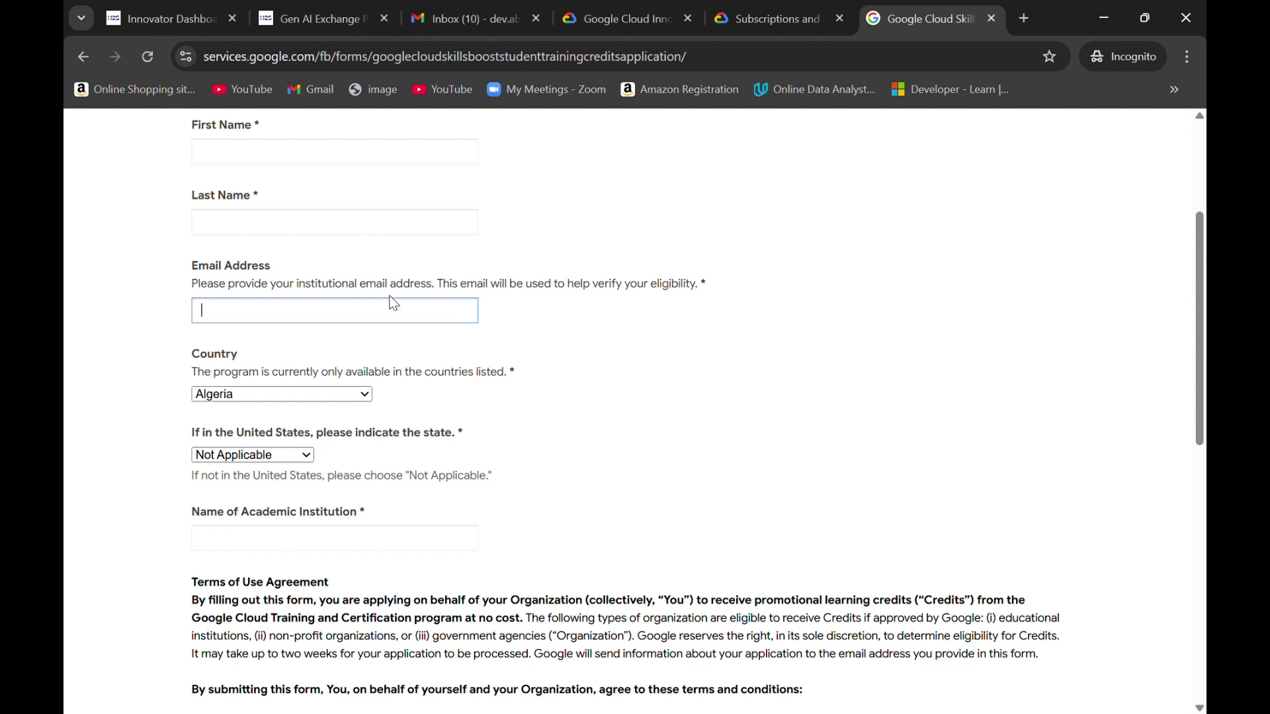
Step: Scroll through the remaining form fields and terms, then return to the Google Cloud Innovators tab
scroll(554, 305, down, 1)
scroll(554, 305, down, 1)
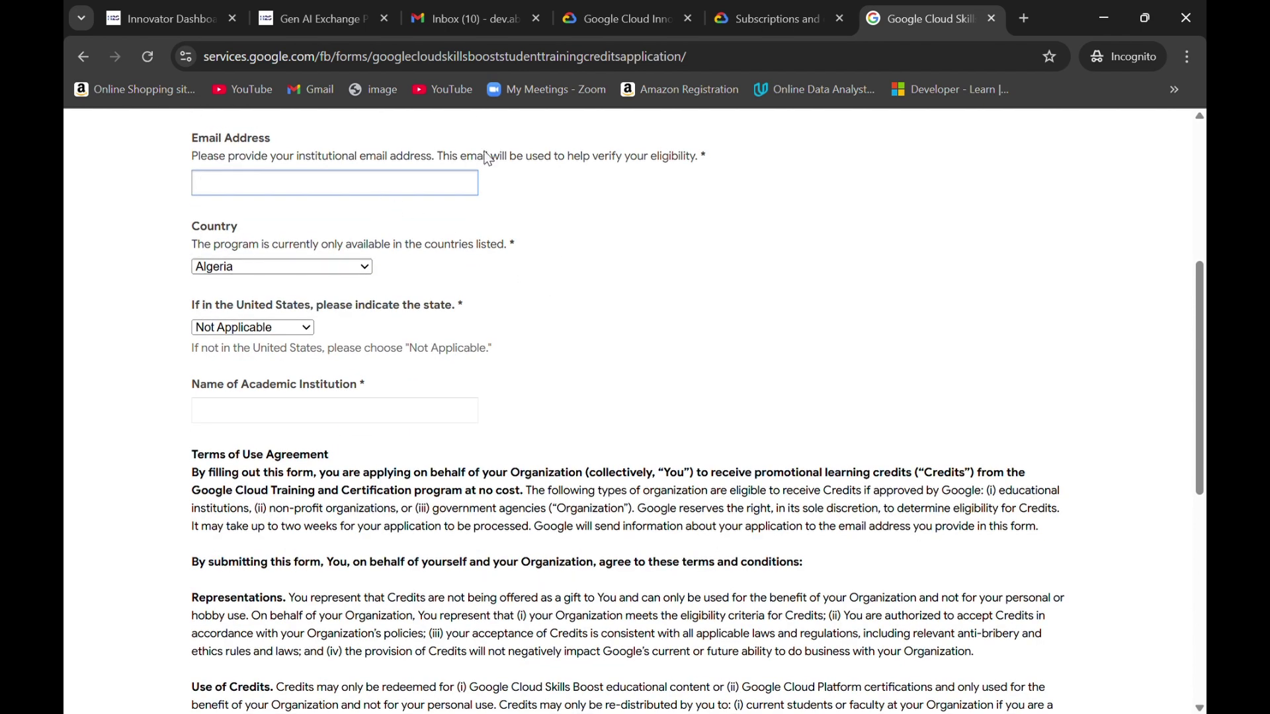
scroll(362, 268, down, 1)
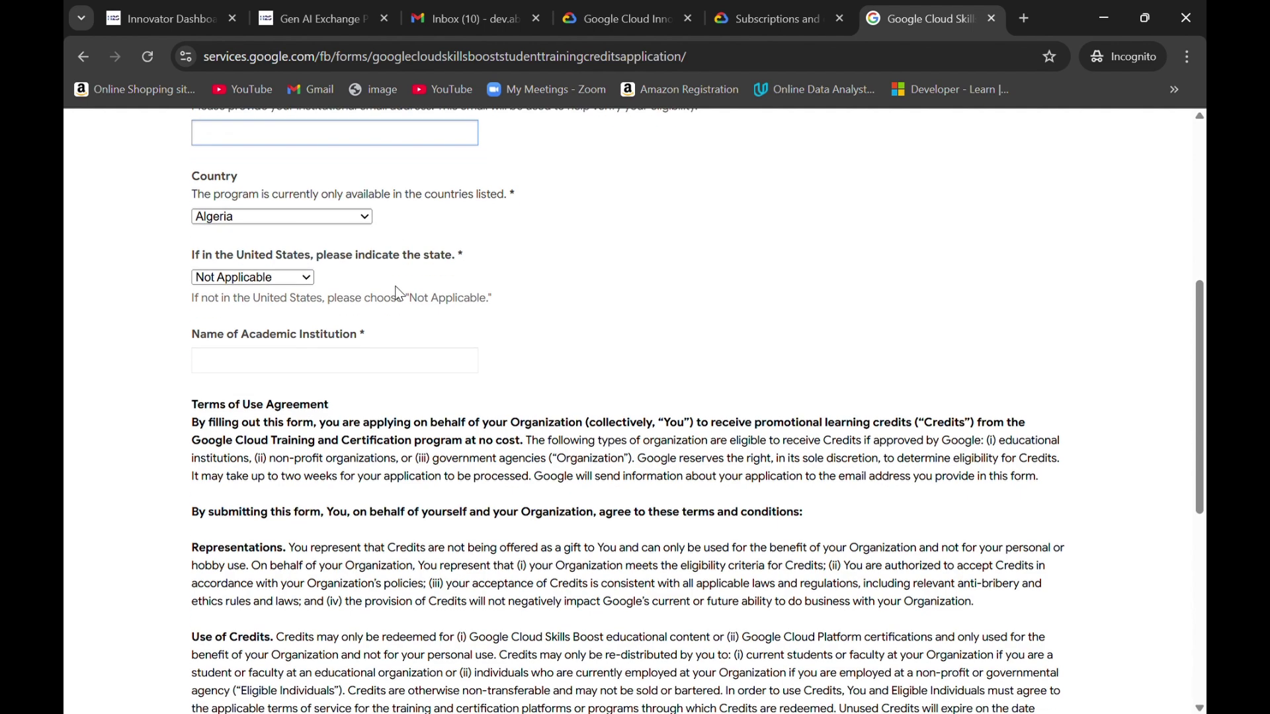
scroll(411, 316, down, 1)
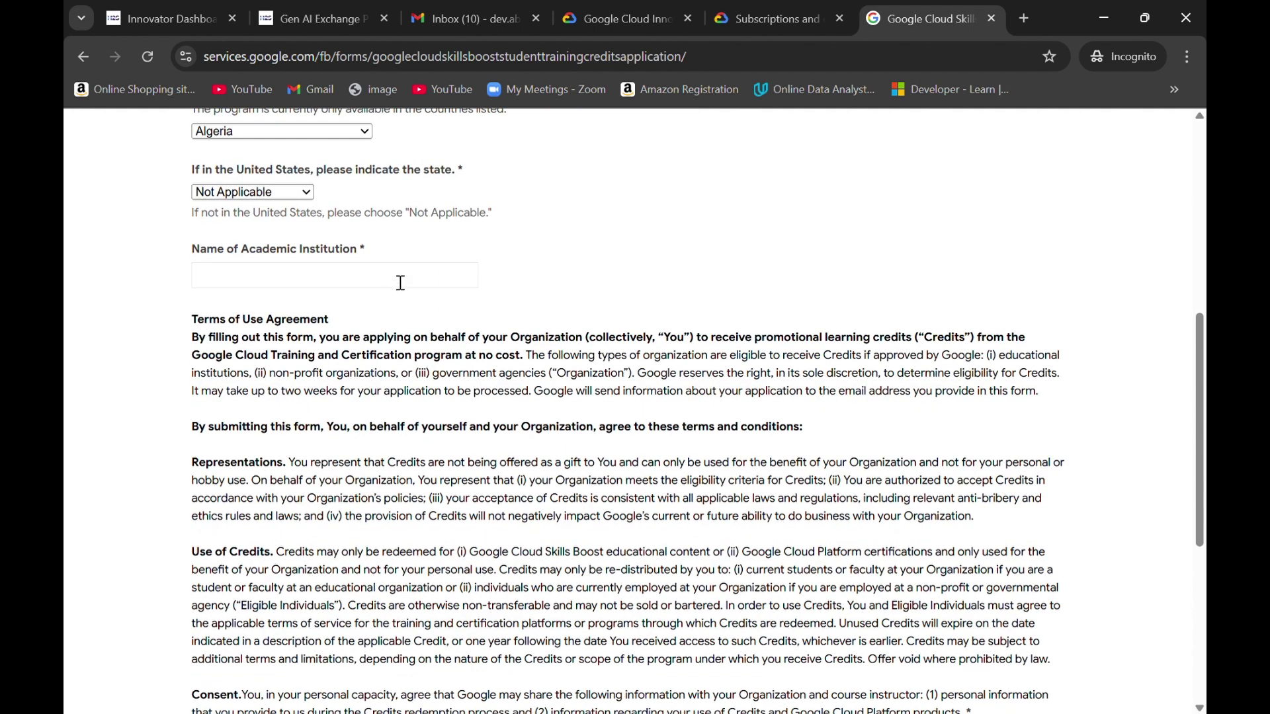
scroll(401, 283, down, 6)
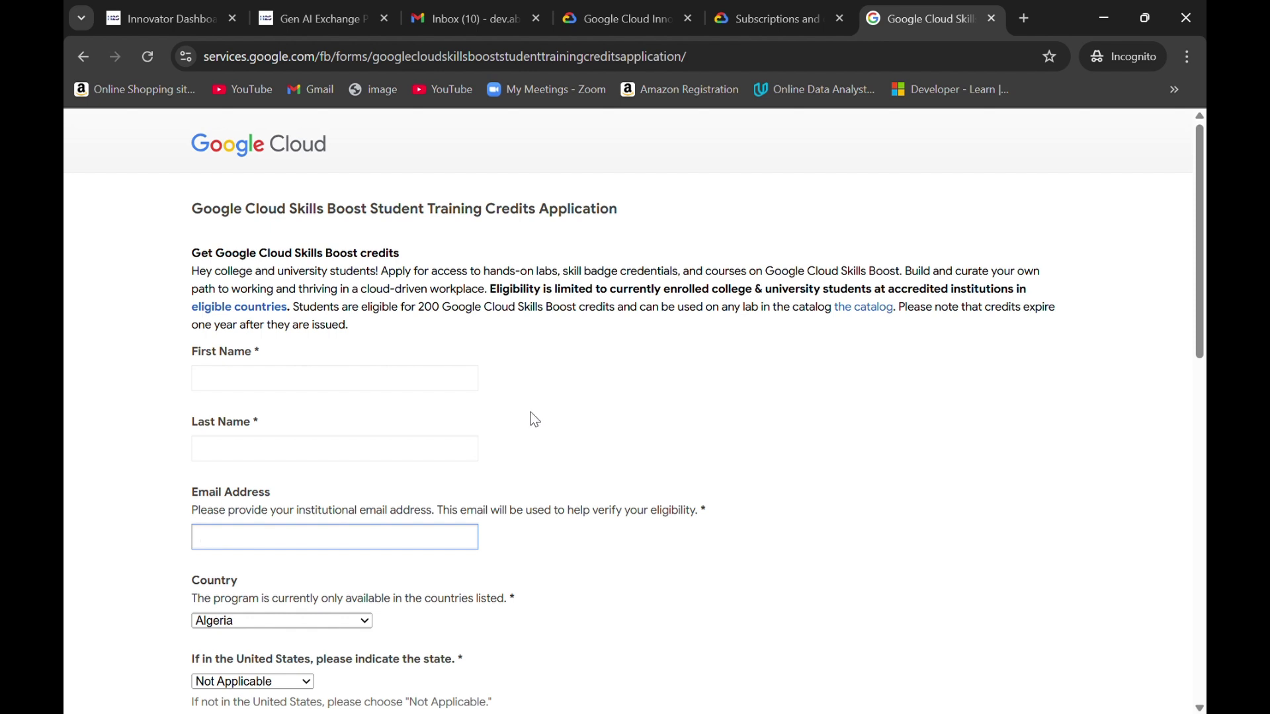
double_click(430, 309)
scroll(471, 410, down, 3)
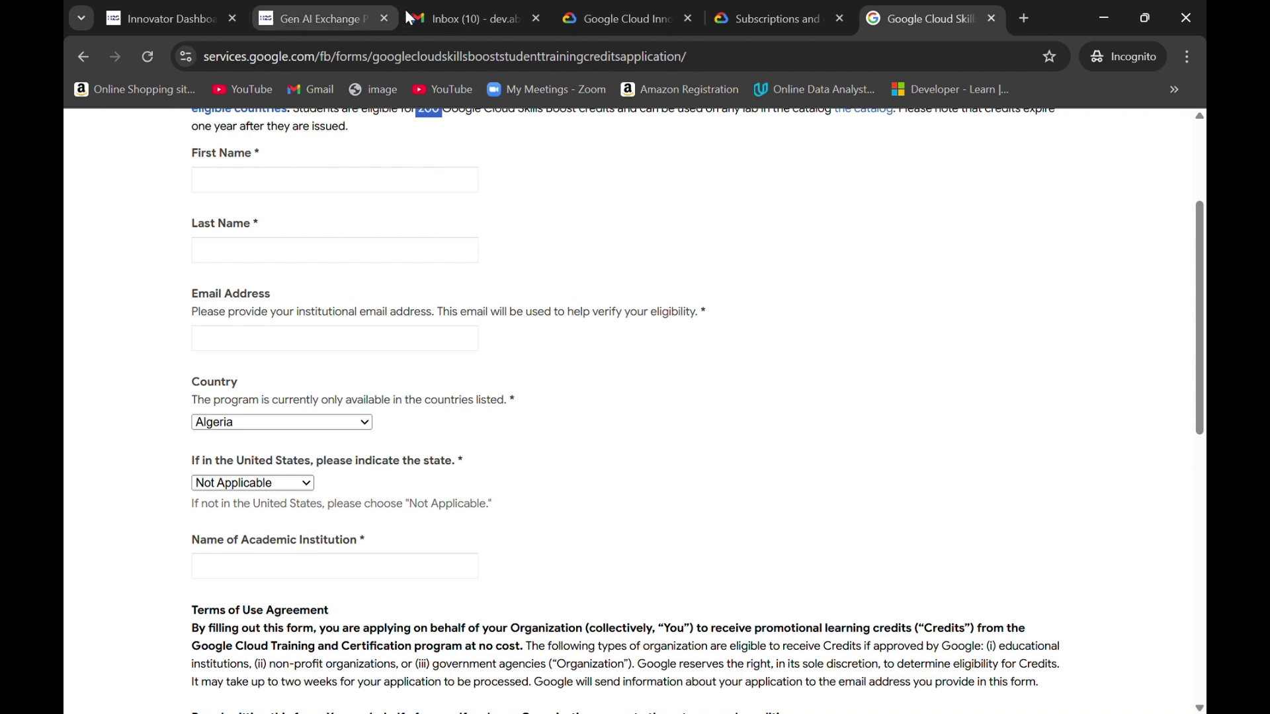
click(598, 9)
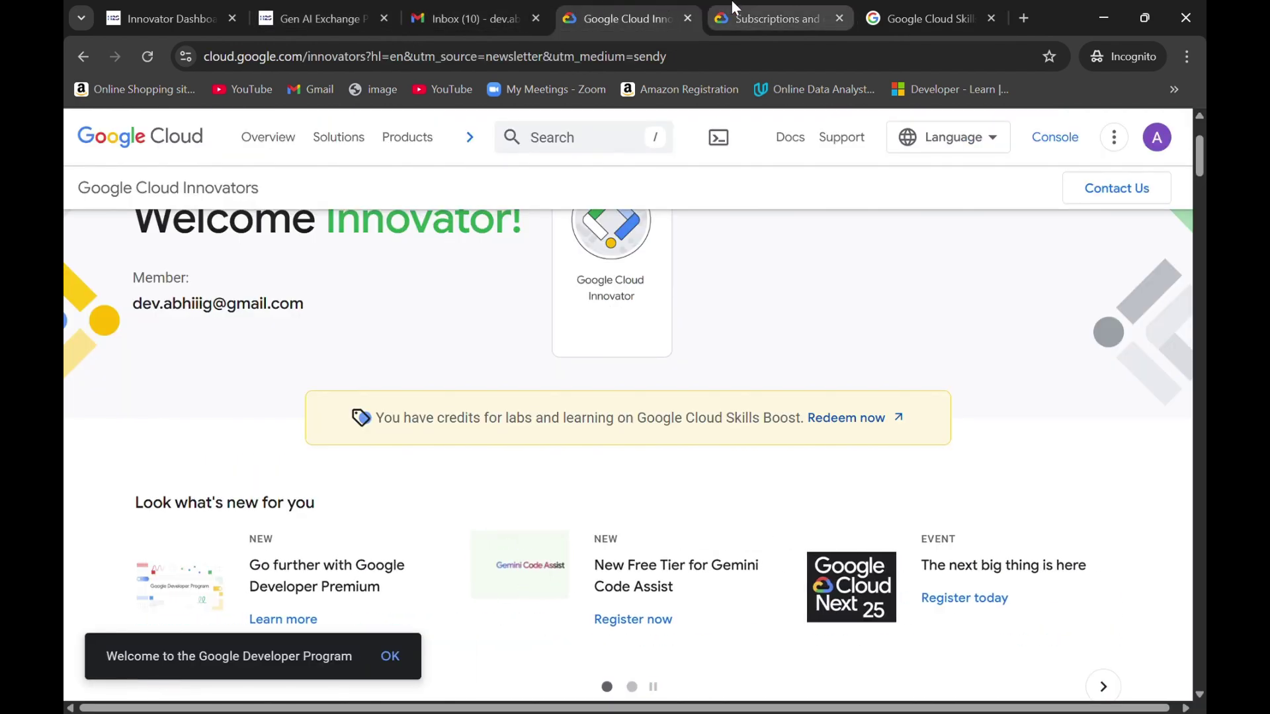
click(365, 9)
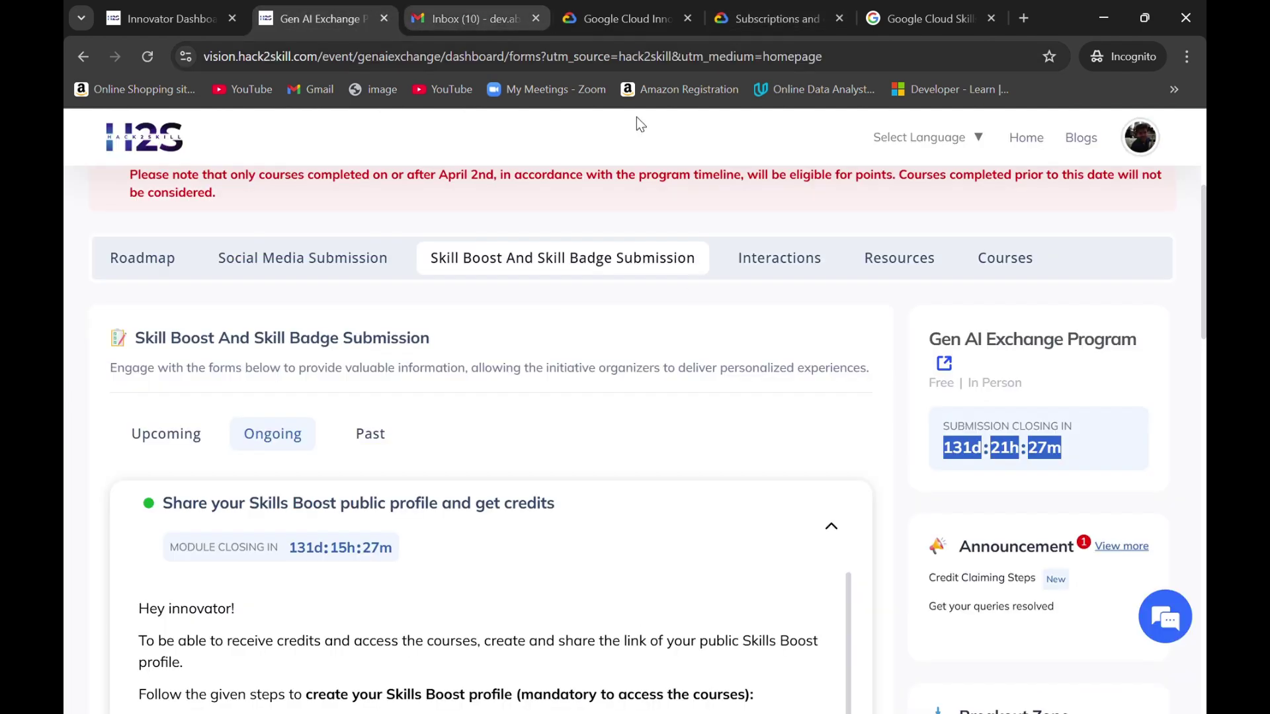
scroll(695, 400, up, 5)
scroll(731, 490, down, 8)
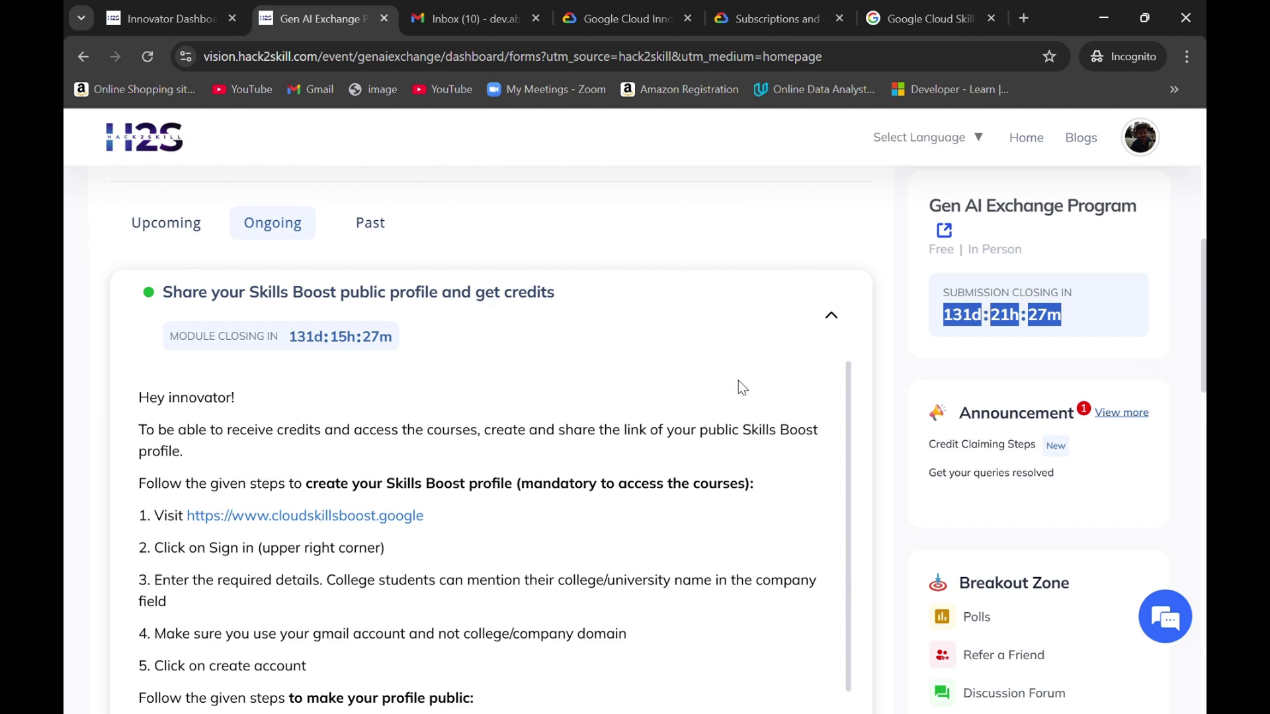
scroll(739, 380, down, 4)
scroll(887, 311, down, 6)
scroll(885, 305, down, 5)
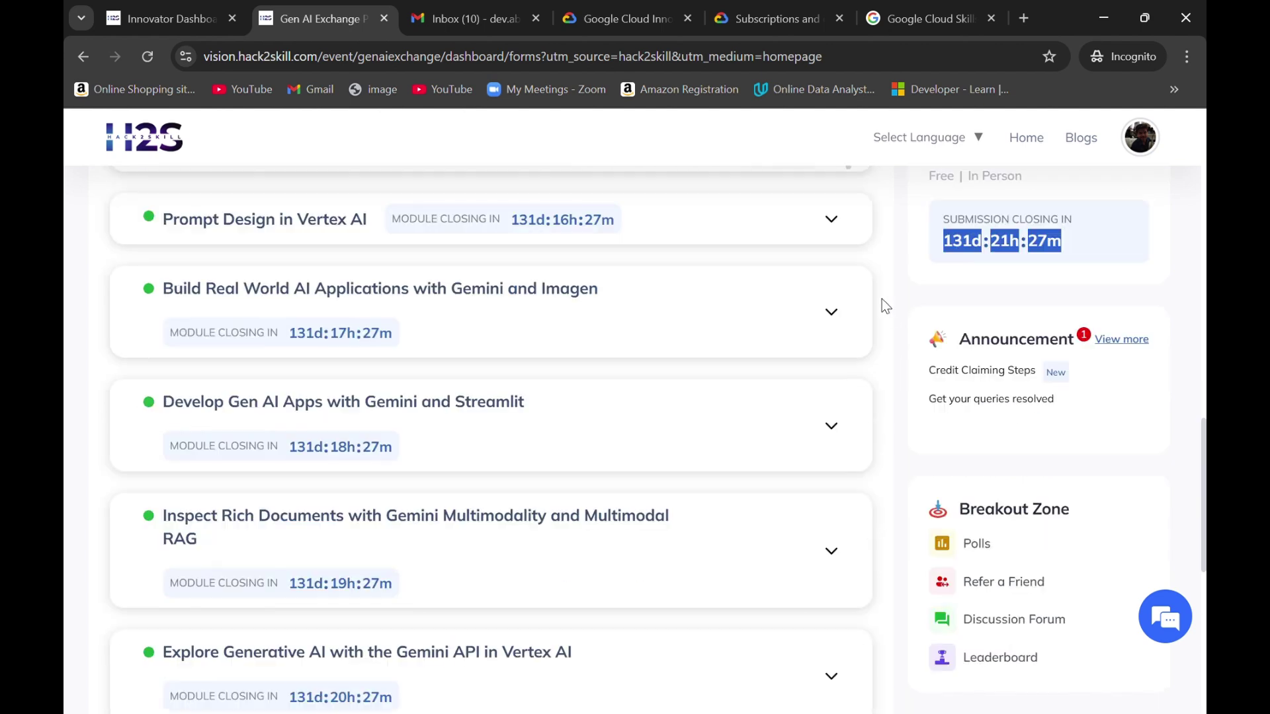
scroll(885, 306, up, 20)
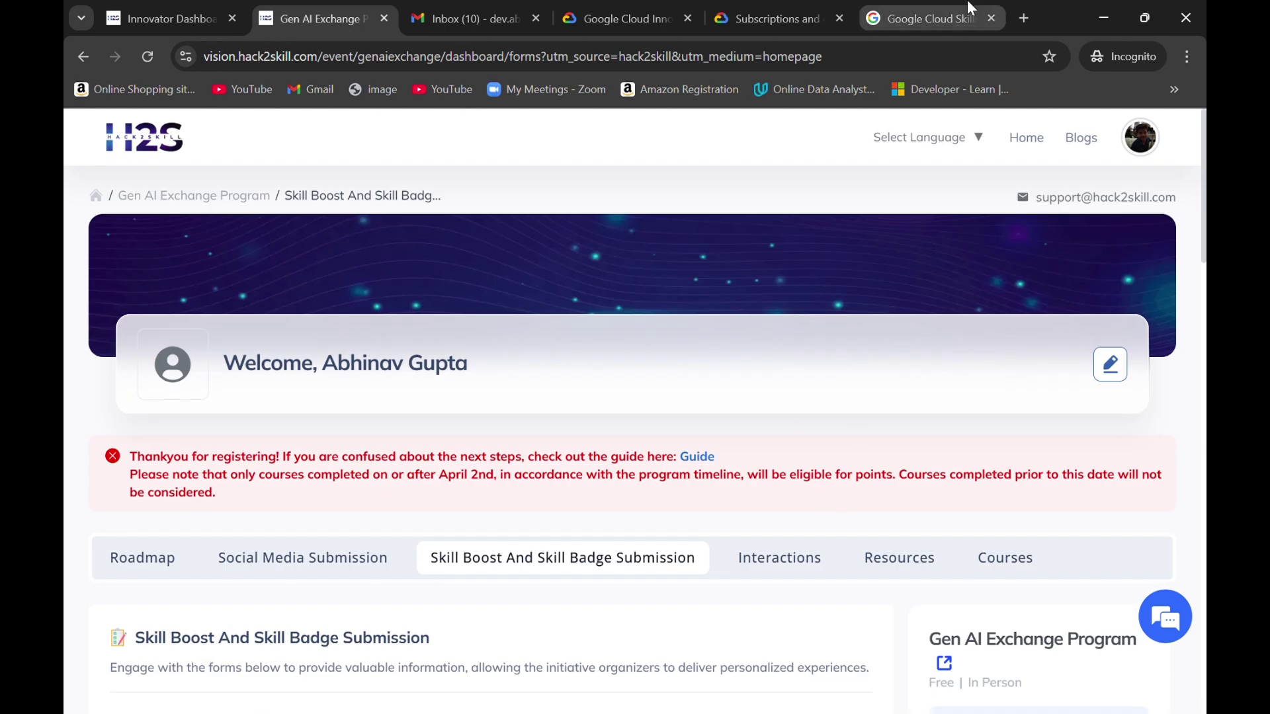
scroll(999, 475, down, 7)
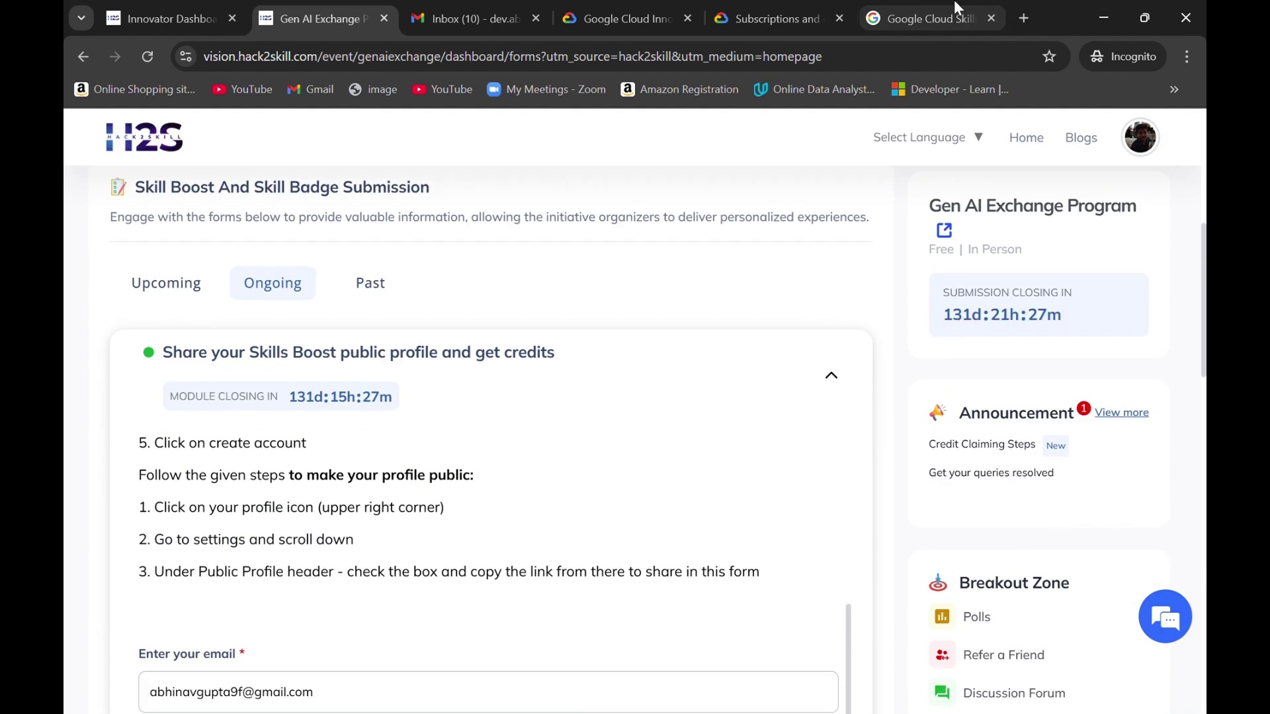
click(923, 18)
scroll(749, 415, up, 5)
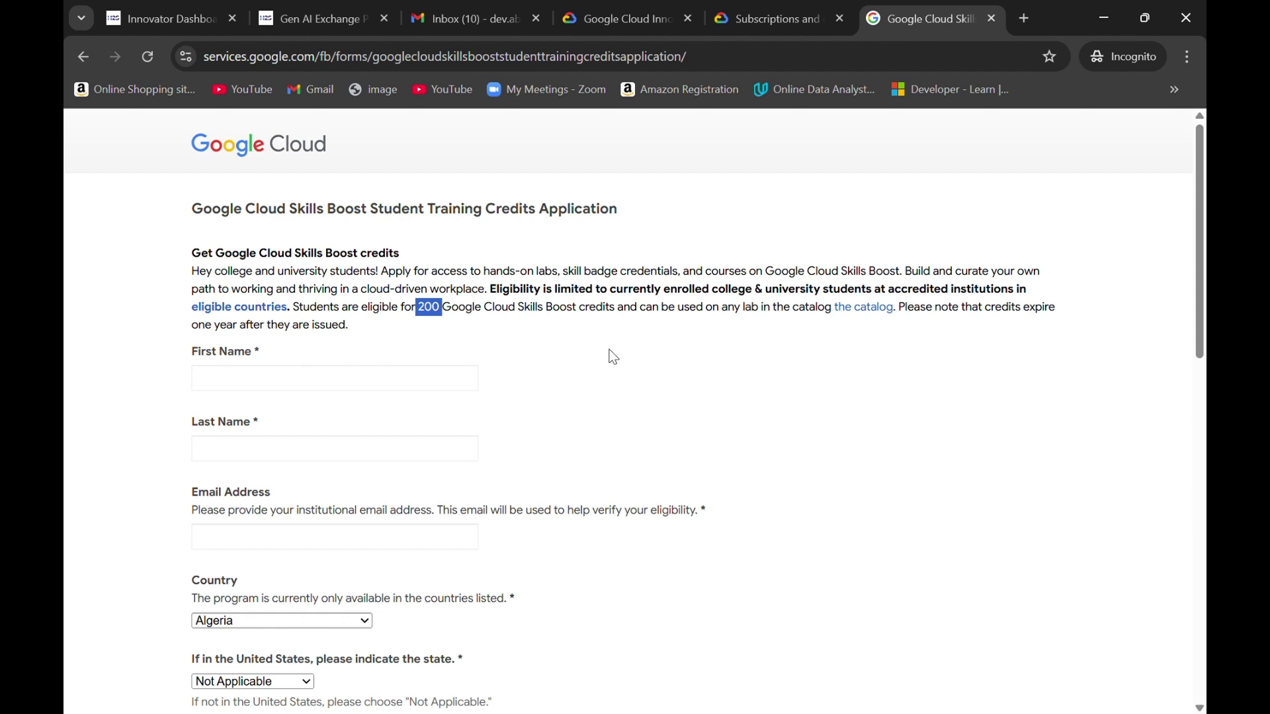
click(554, 384)
double_click(430, 309)
Step: Glance over the Subscriptions and credits page, the Innovators page and the Gmail inbox
click(764, 9)
click(649, 8)
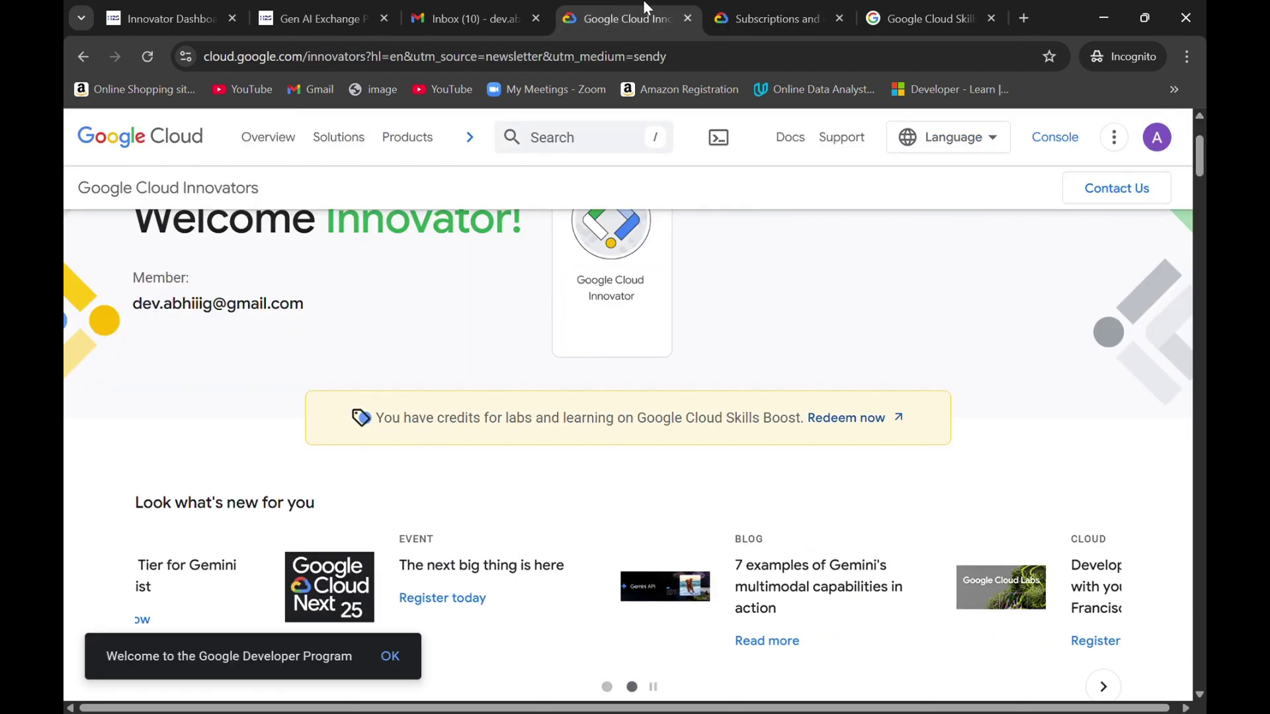
scroll(418, 426, up, 3)
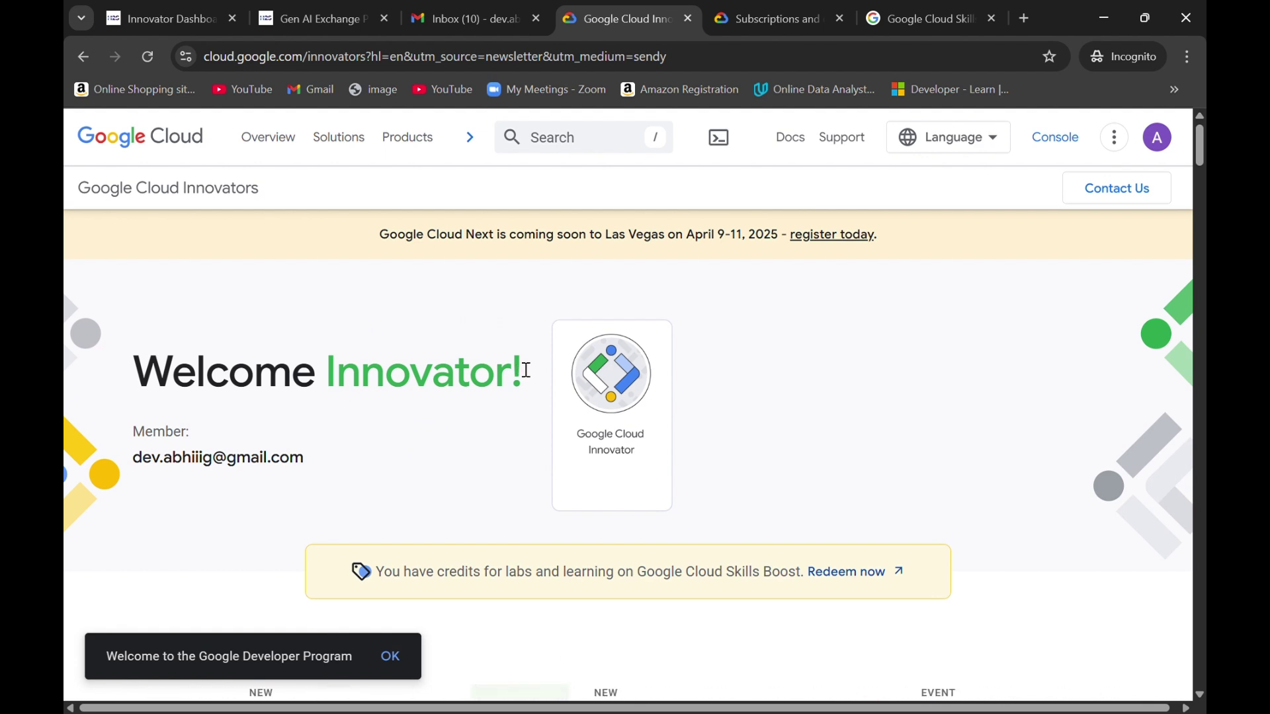
click(473, 19)
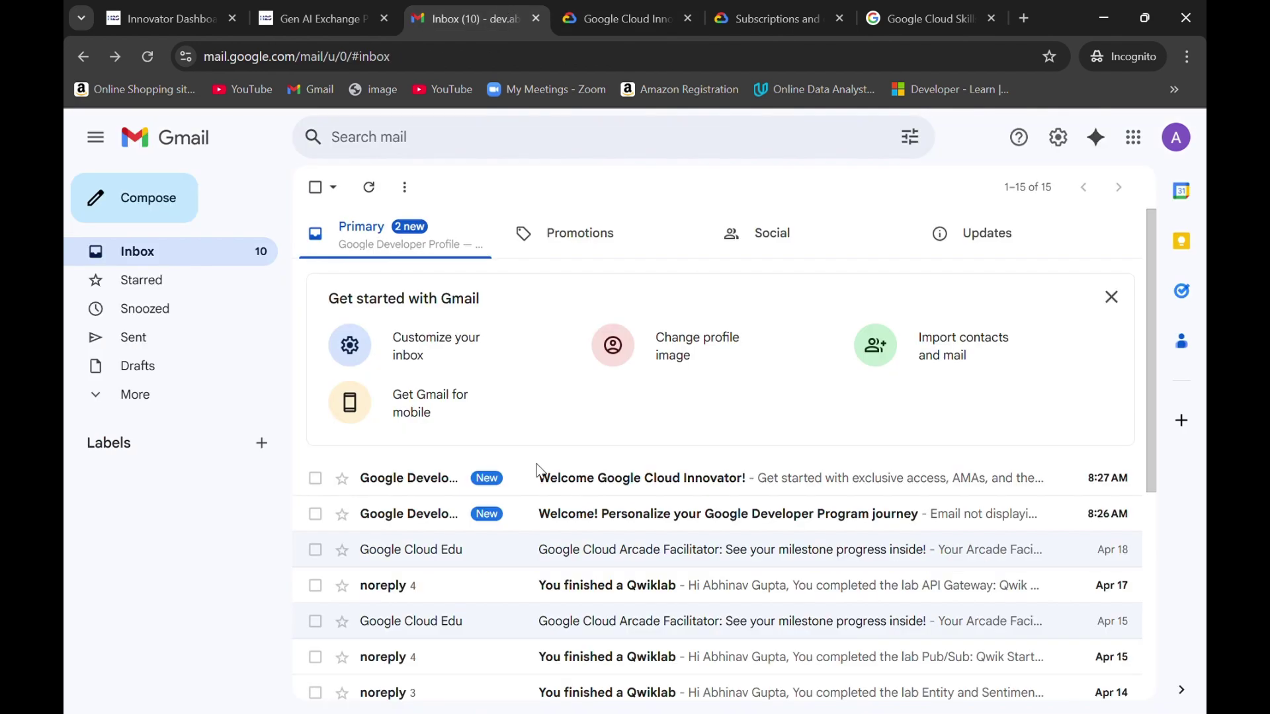
click(637, 9)
Step: Scroll the Gen AI Exchange modules, recheck the 623-credit balance, and bring up the student credits form
click(331, 12)
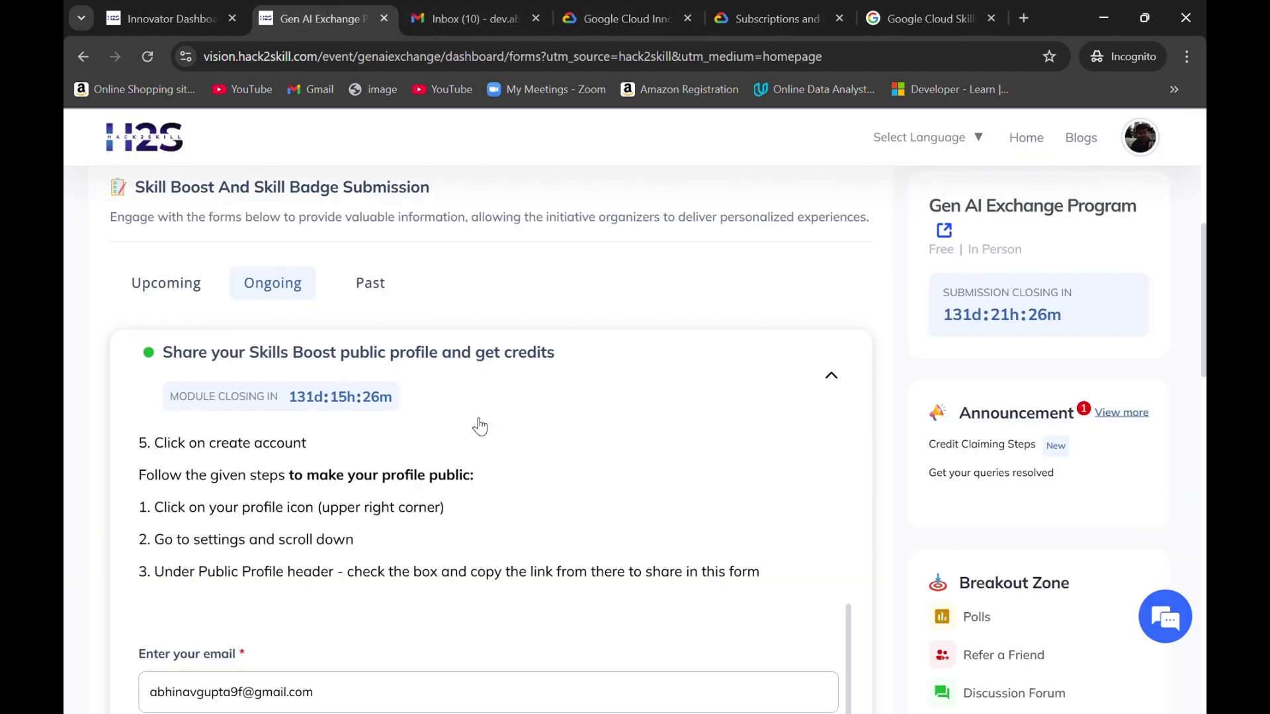
scroll(496, 515, down, 6)
scroll(497, 515, down, 3)
scroll(593, 343, down, 2)
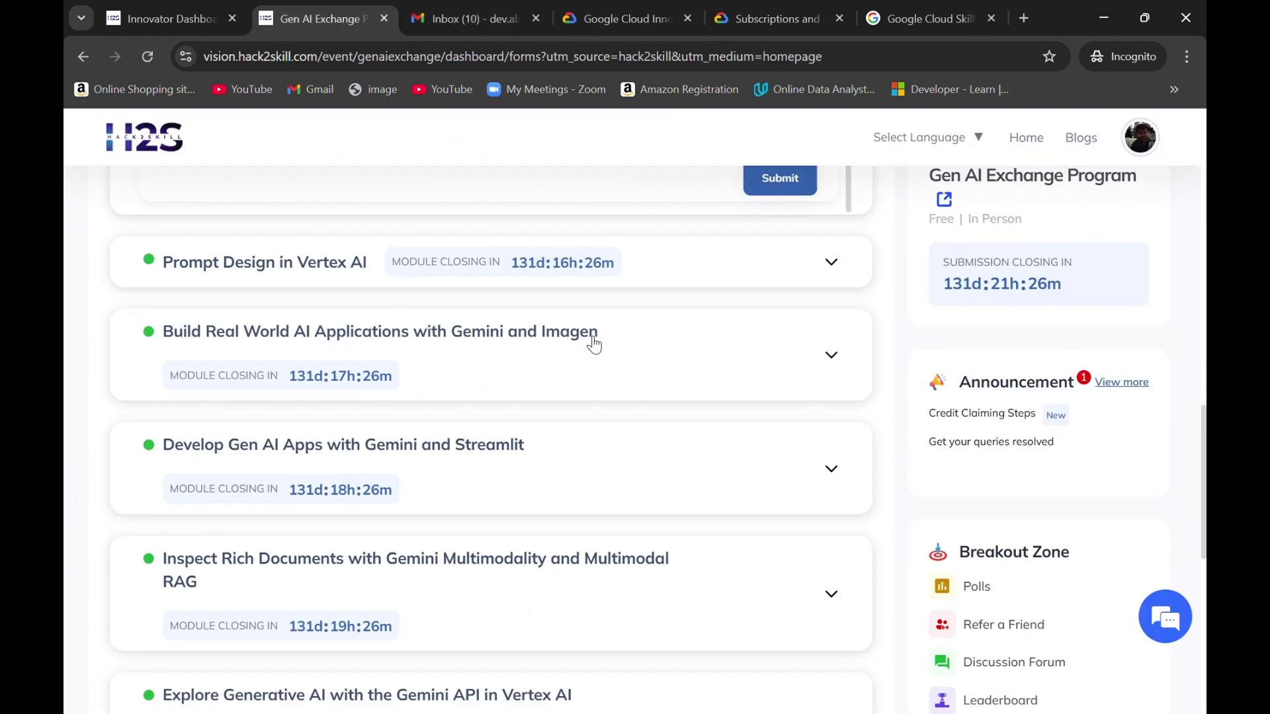
scroll(522, 474, down, 5)
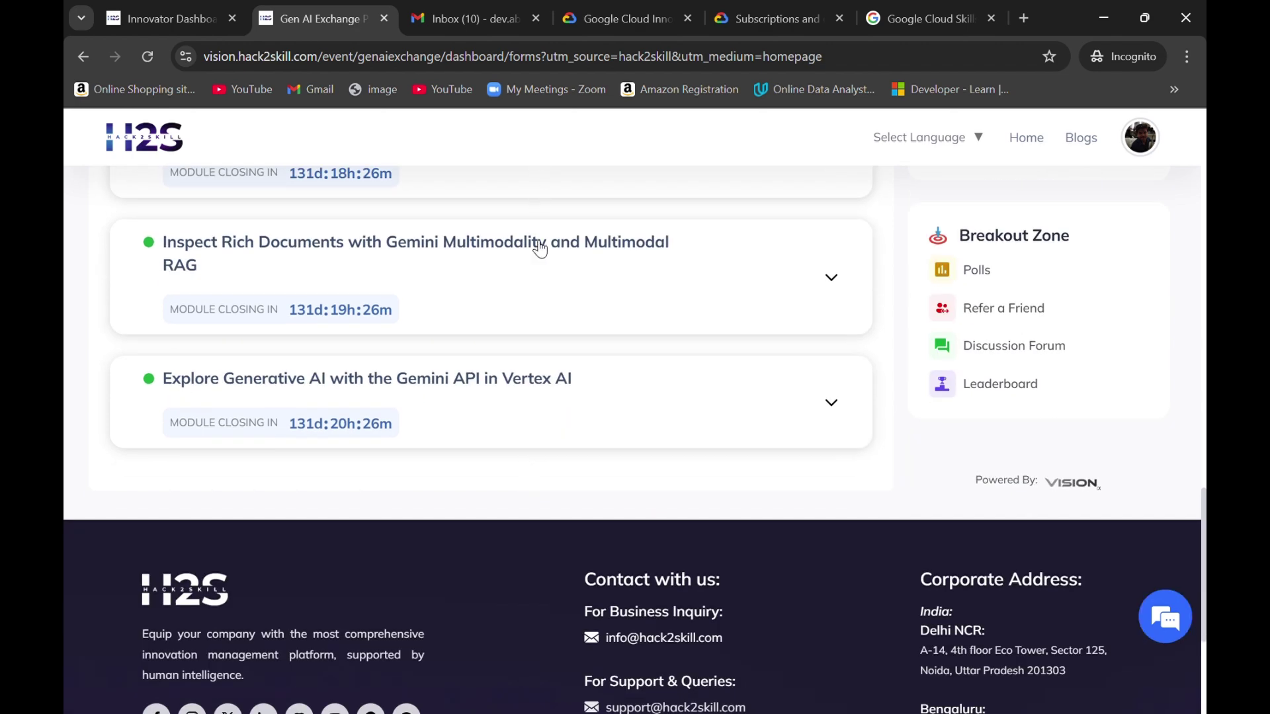
scroll(555, 209, up, 4)
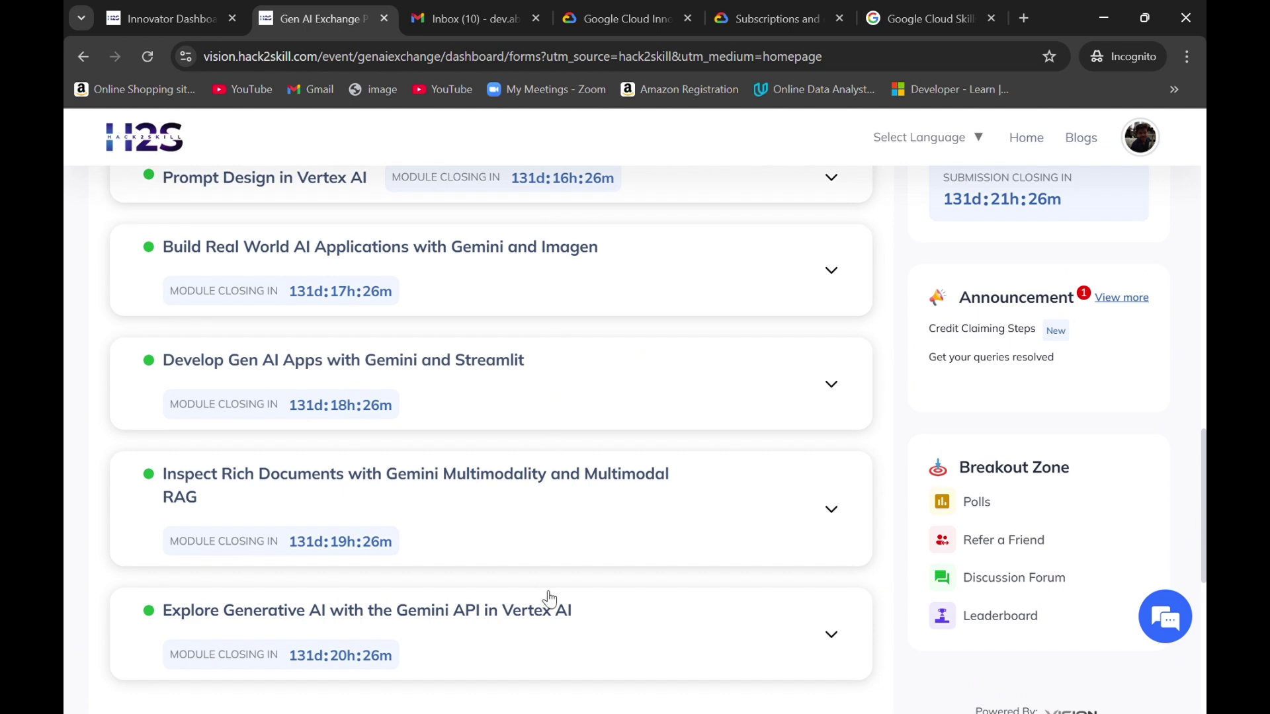
click(621, 17)
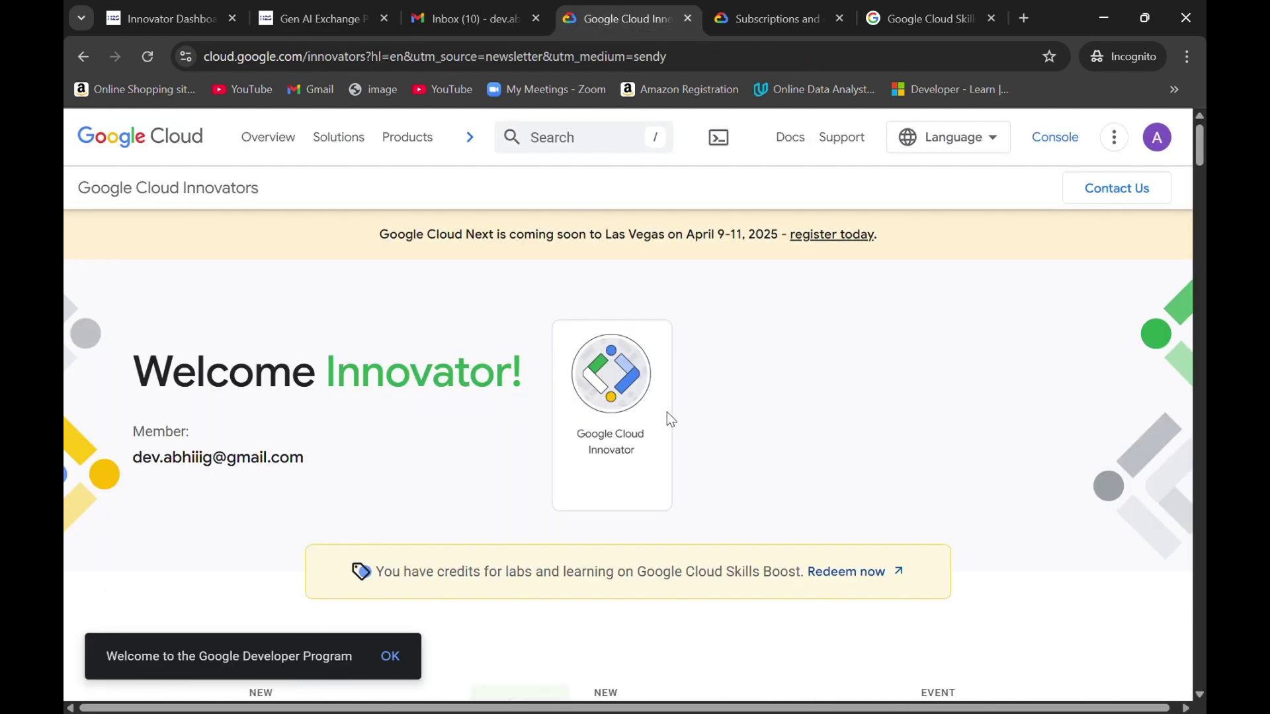
click(718, 20)
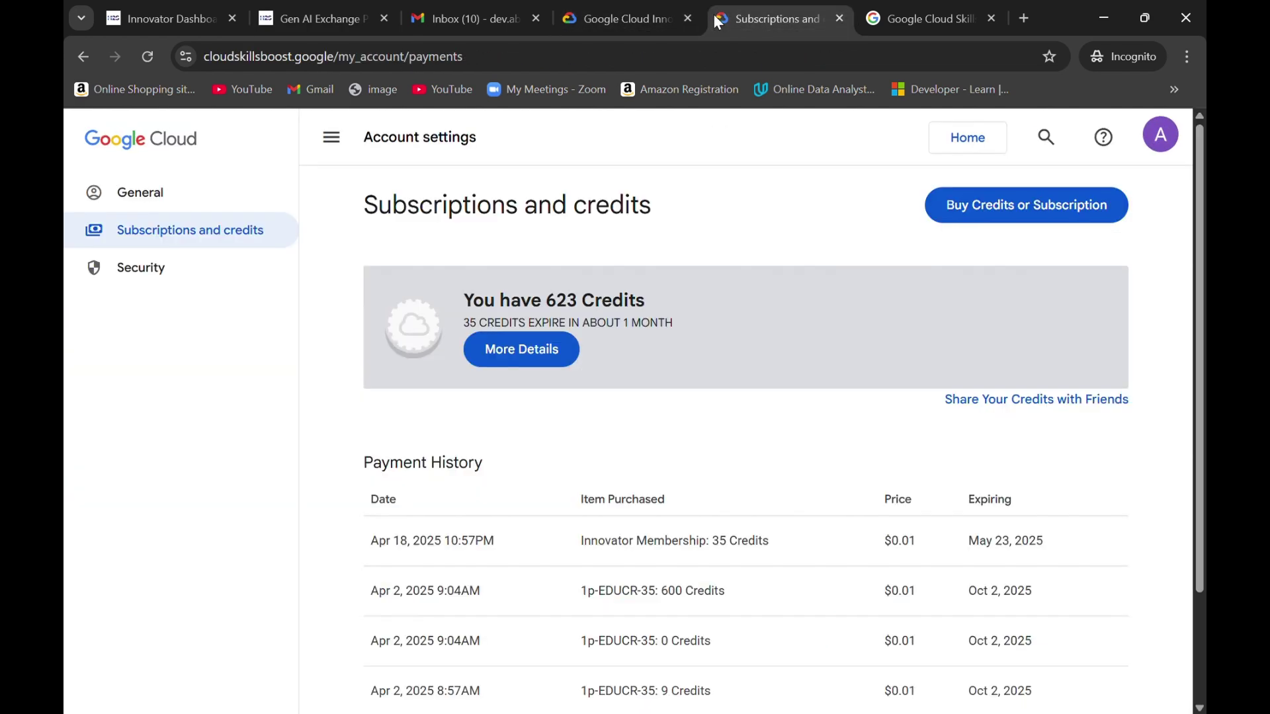
click(933, 10)
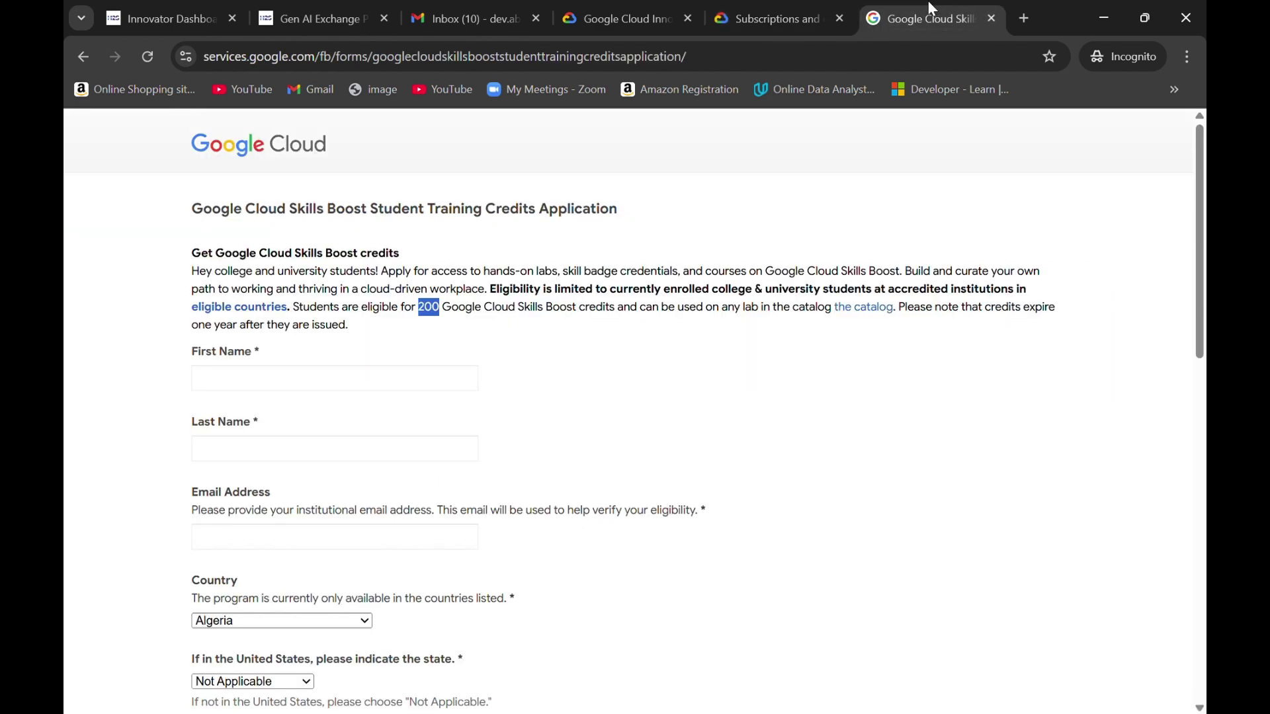